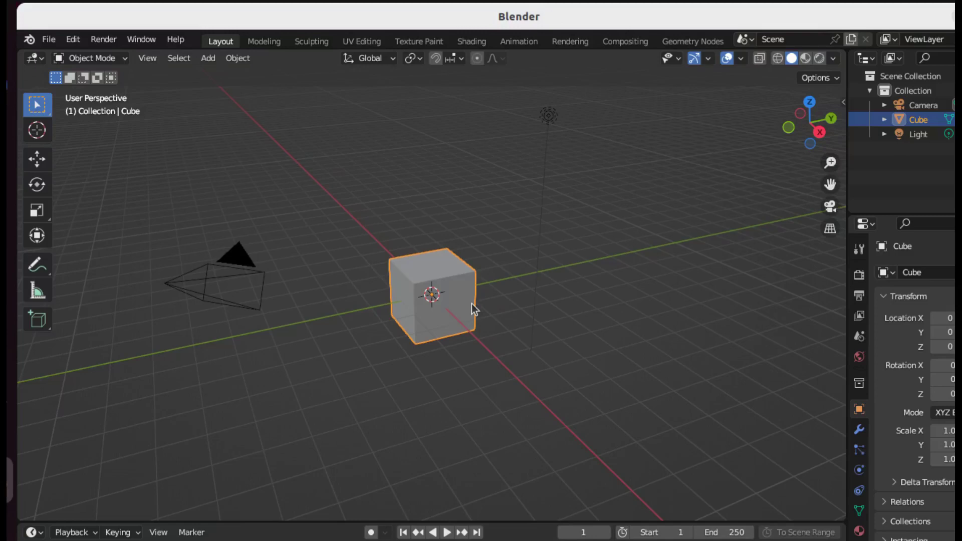
# Step: Add a cone and set its top radius (Radius 2) to 0.653 m
pyautogui.click(201, 59)
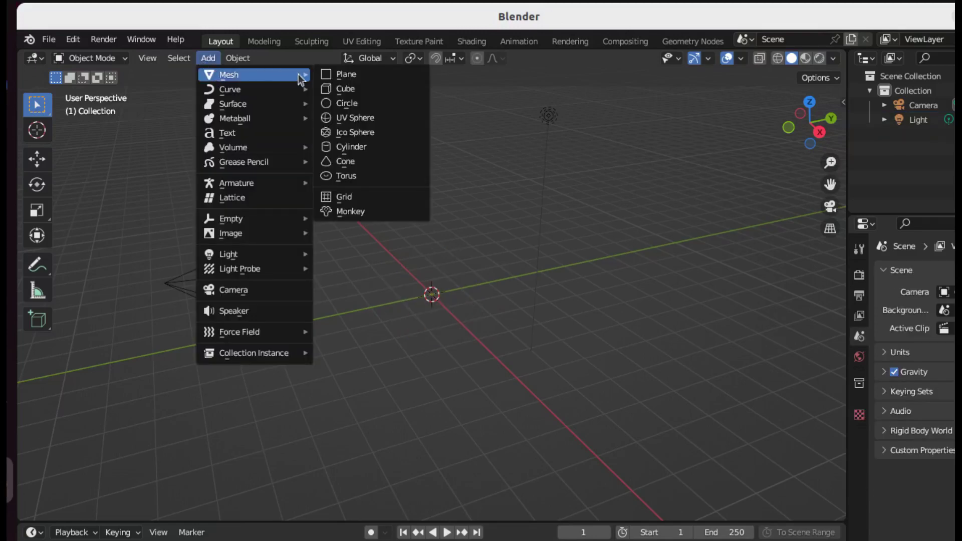
pyautogui.click(351, 161)
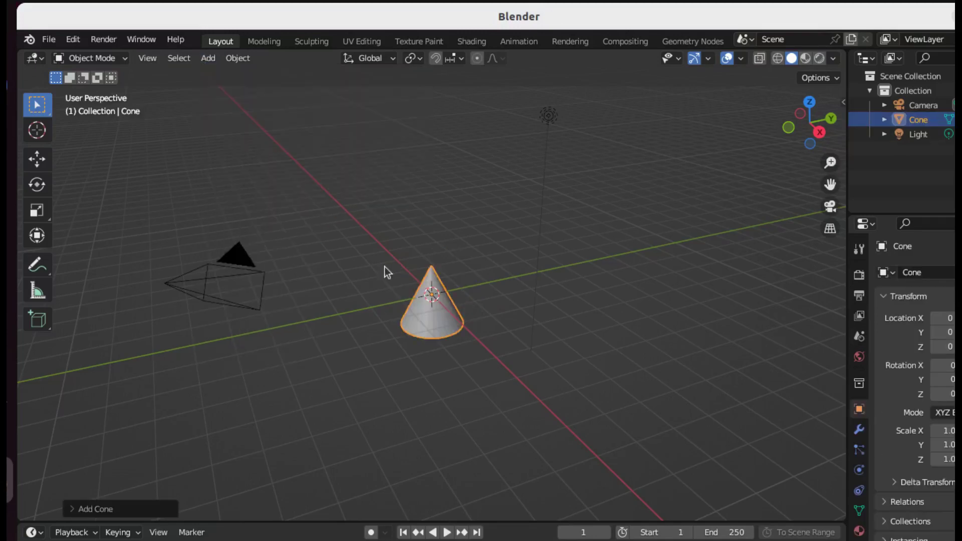
pyautogui.click(72, 509)
pyautogui.click(206, 350)
pyautogui.write('0.8')
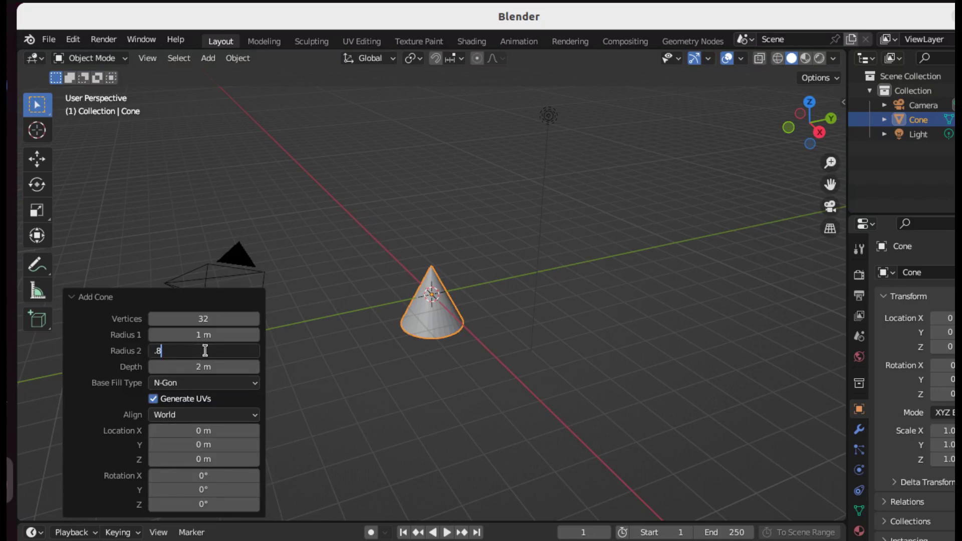
pyautogui.press('Return')
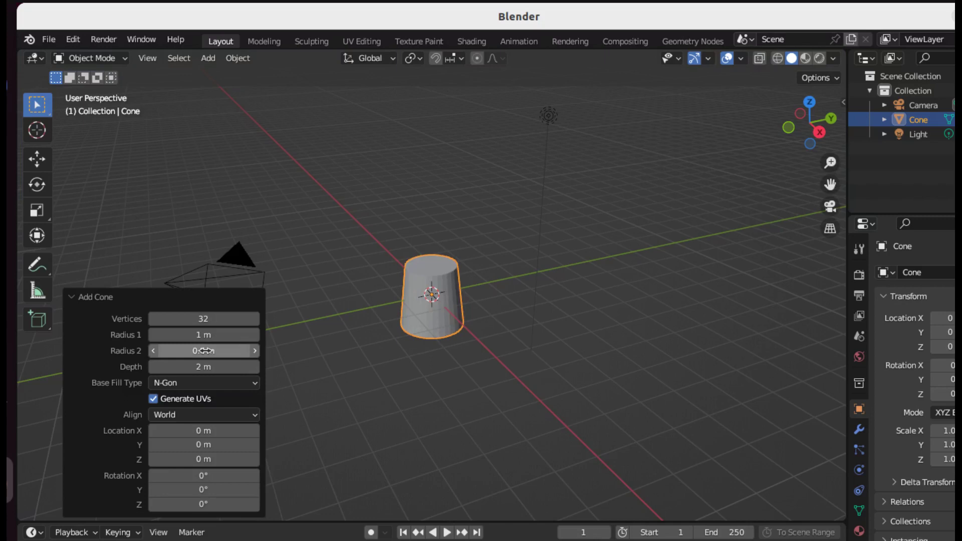
pyautogui.moveTo(204, 350); pyautogui.dragTo(595, 350)
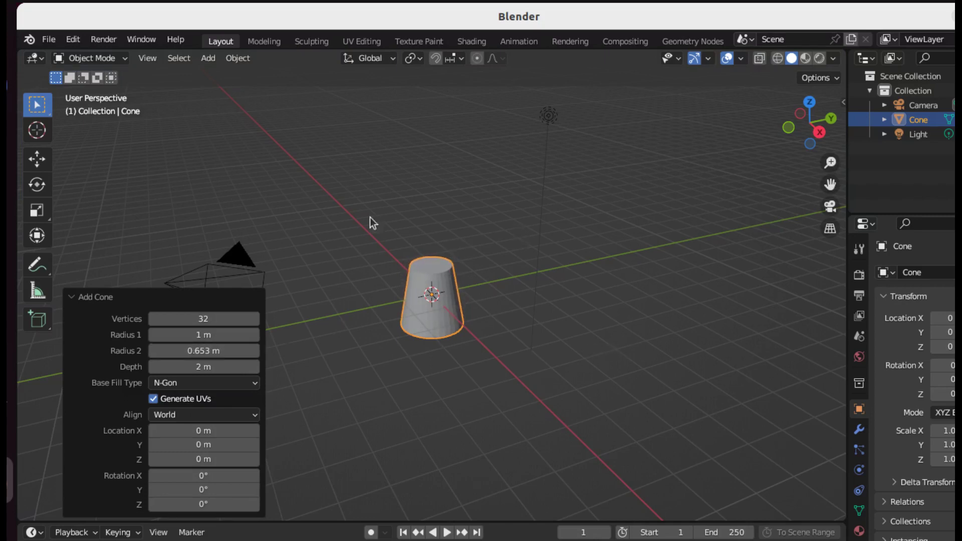
# Step: Flip the cone 180° around Y so it tapers like a cup
pyautogui.press('r')
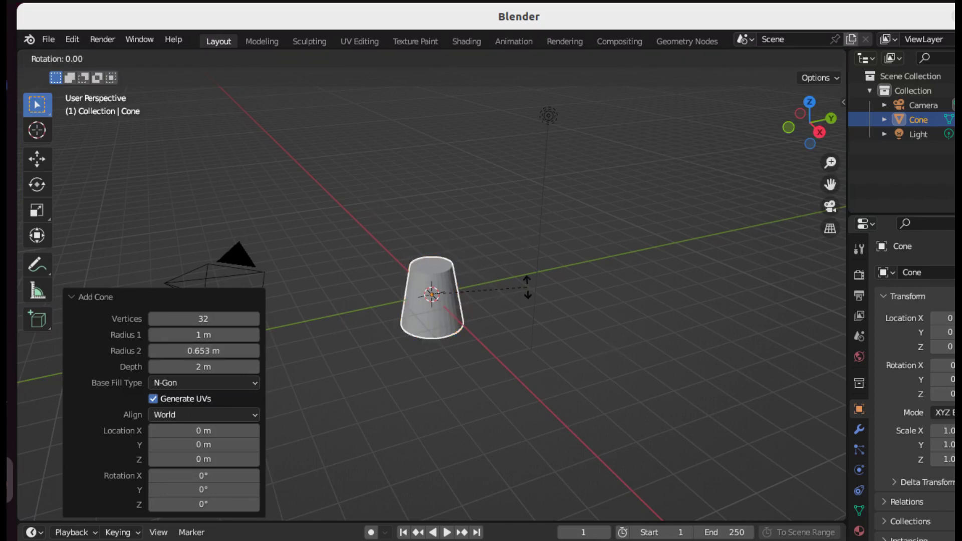
pyautogui.write('y1')
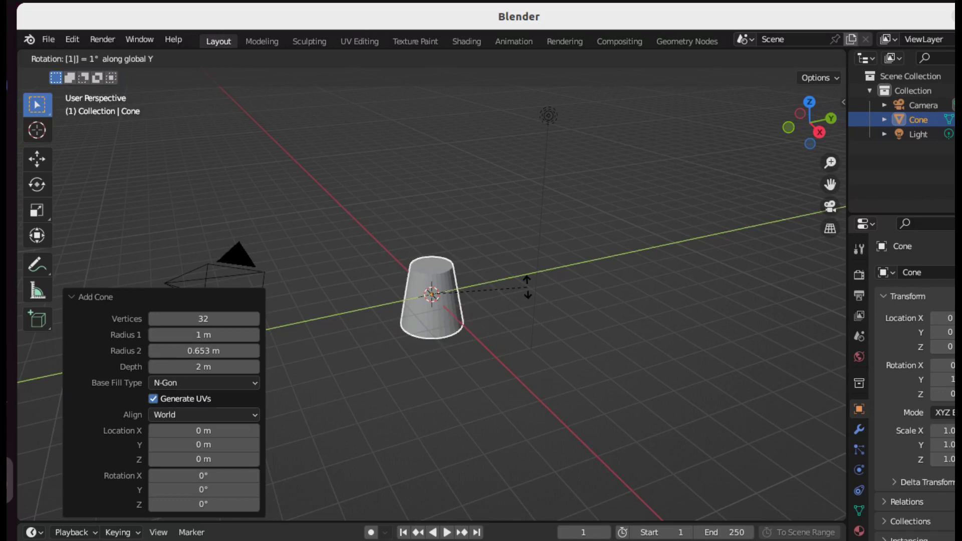
pyautogui.write('80')
pyautogui.press('Return')
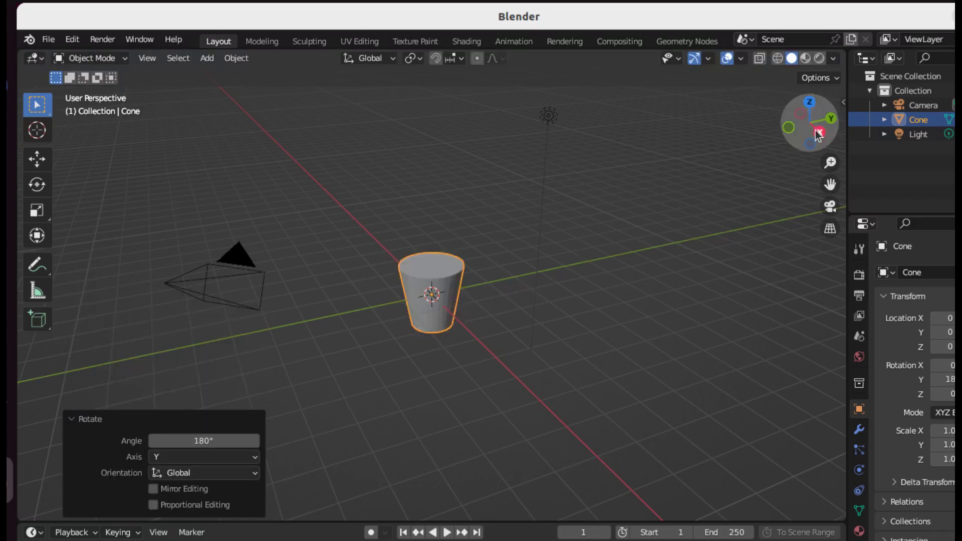
# Step: In Back Orthographic view, duplicate the cone as Cone.001, raised about 0.21 m and scaled to 0.820
pyautogui.click(788, 127)
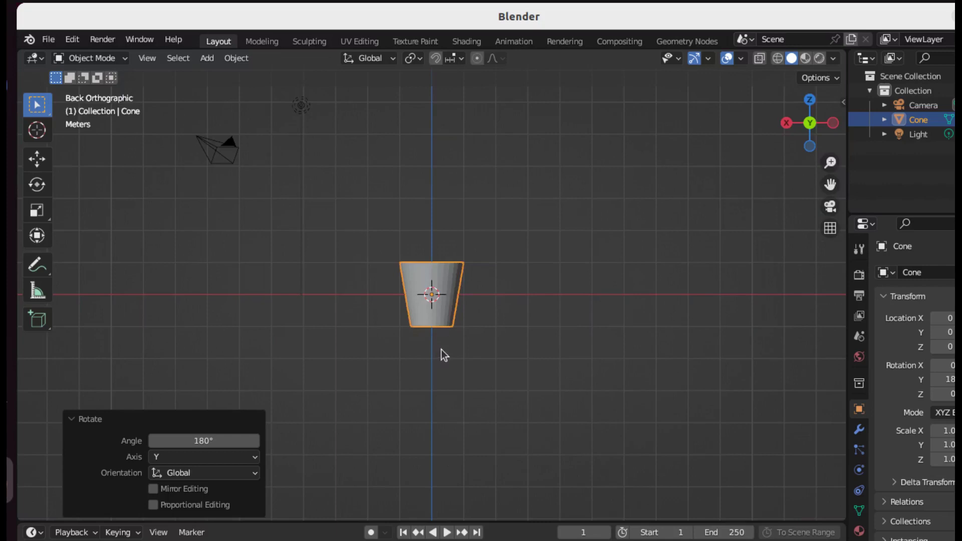
pyautogui.scroll(6, 443, 355)
pyautogui.hotkey('shift', 'd')
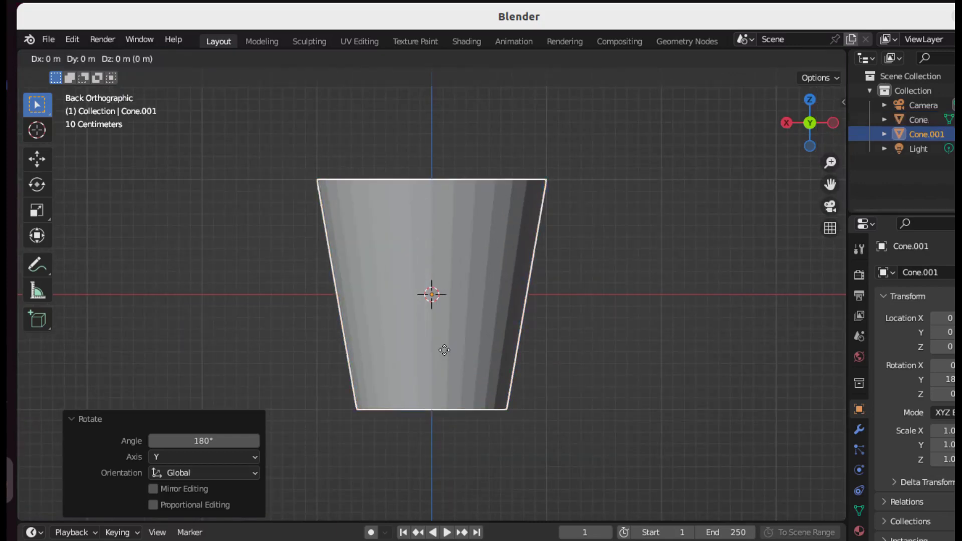
pyautogui.press('z')
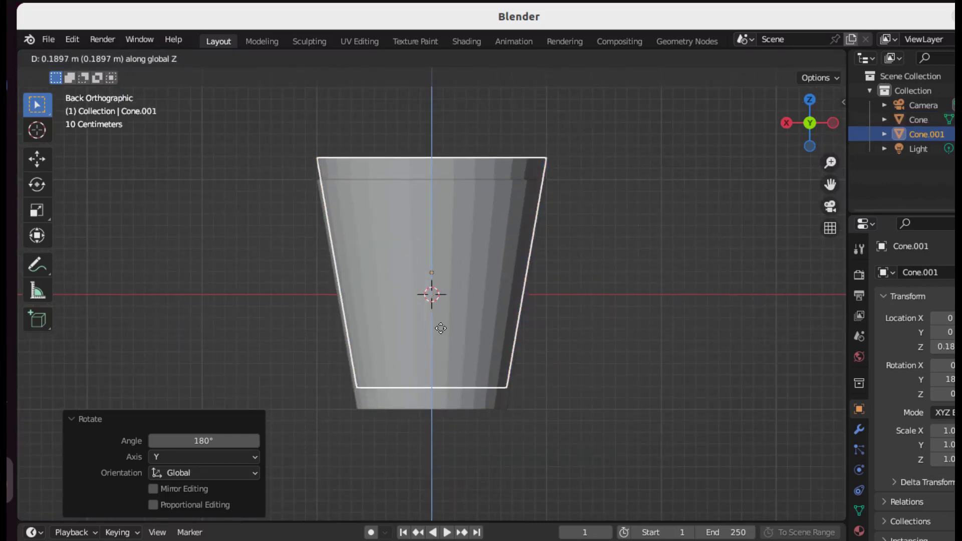
pyautogui.click(440, 326)
pyautogui.press('s')
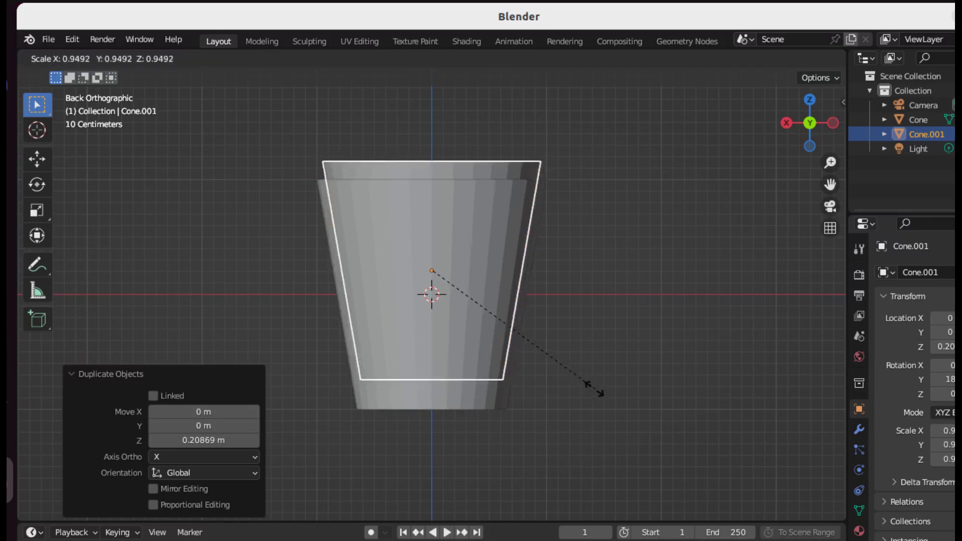
pyautogui.click(569, 379)
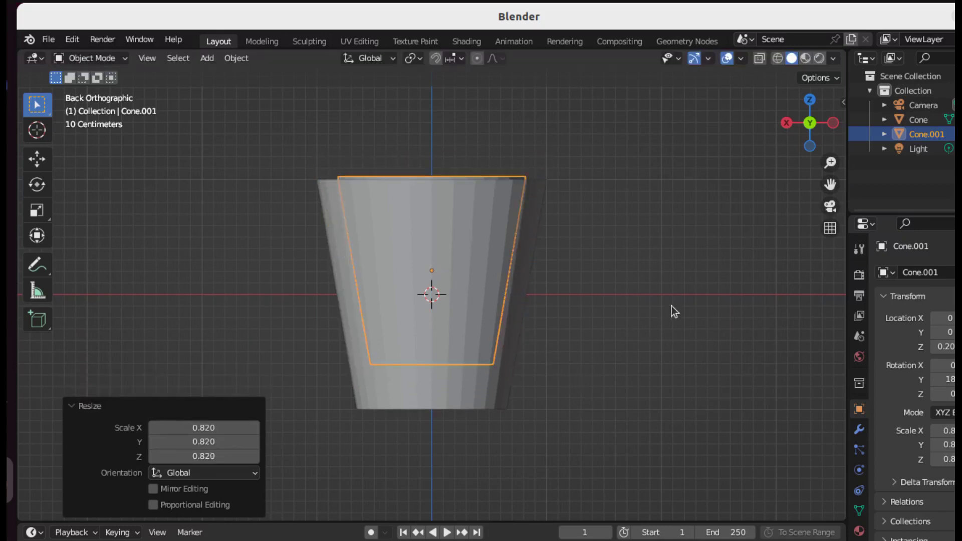
pyautogui.click(501, 383)
# Step: Add a Boolean Difference modifier (Exact) cutting with Cone.001, hide Cone.001 and enable X-ray
pyautogui.click(858, 426)
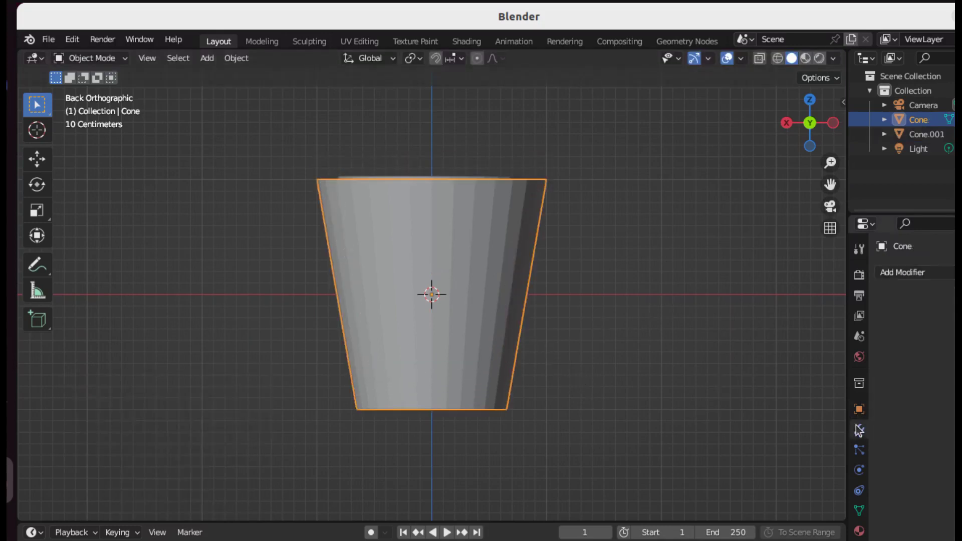
pyautogui.click(932, 272)
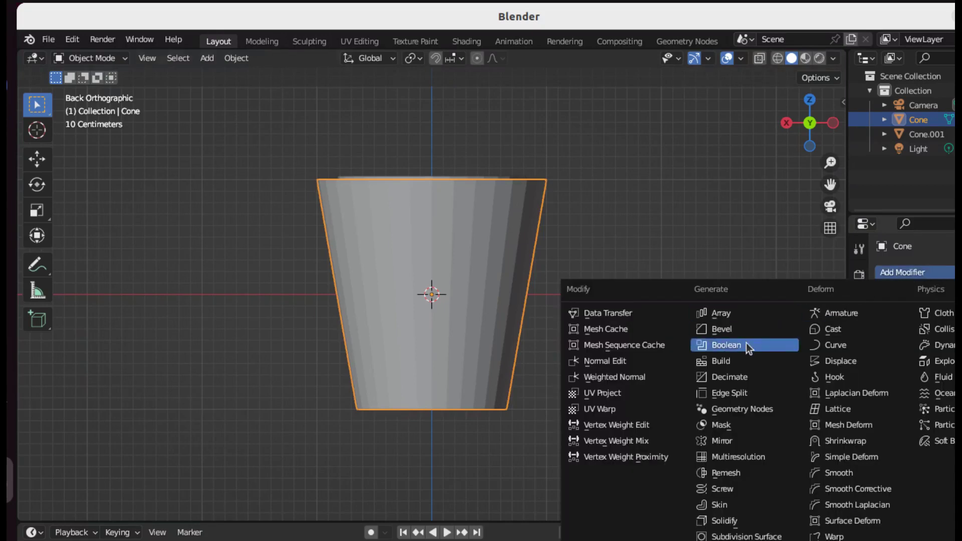
pyautogui.click(746, 343)
pyautogui.click(951, 362)
pyautogui.click(880, 440)
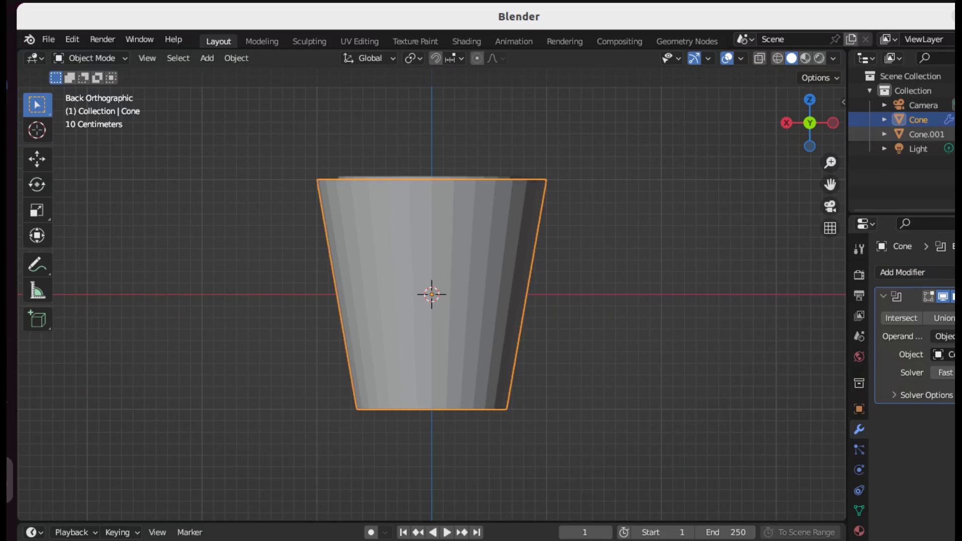
pyautogui.click(953, 134)
pyautogui.click(760, 58)
pyautogui.moveTo(695, 122)
pyautogui.mouseDown(button='middle')
pyautogui.moveTo(569, 274)
pyautogui.moveTo(614, 273)
pyautogui.mouseUp(button='middle')
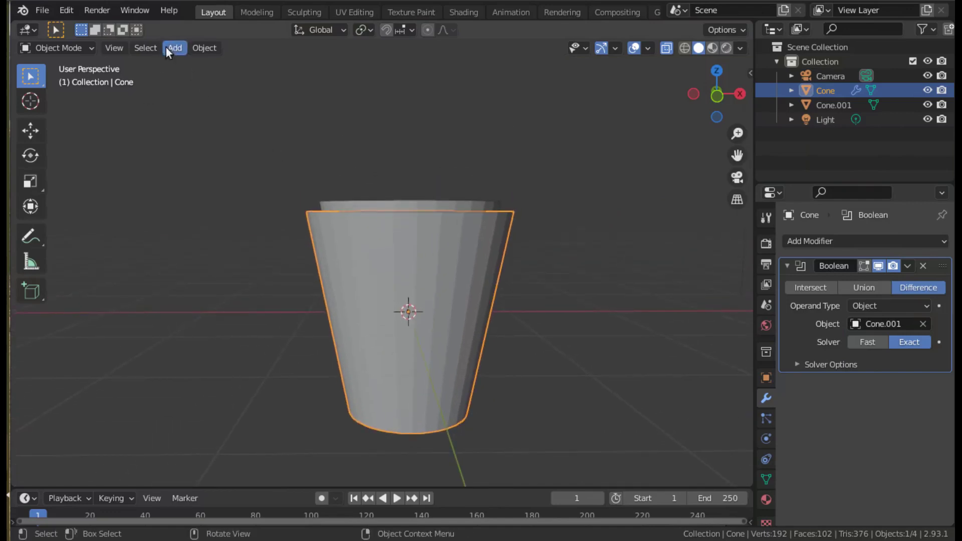
# Step: Add a torus and scale it down to 0.514
pyautogui.click(171, 47)
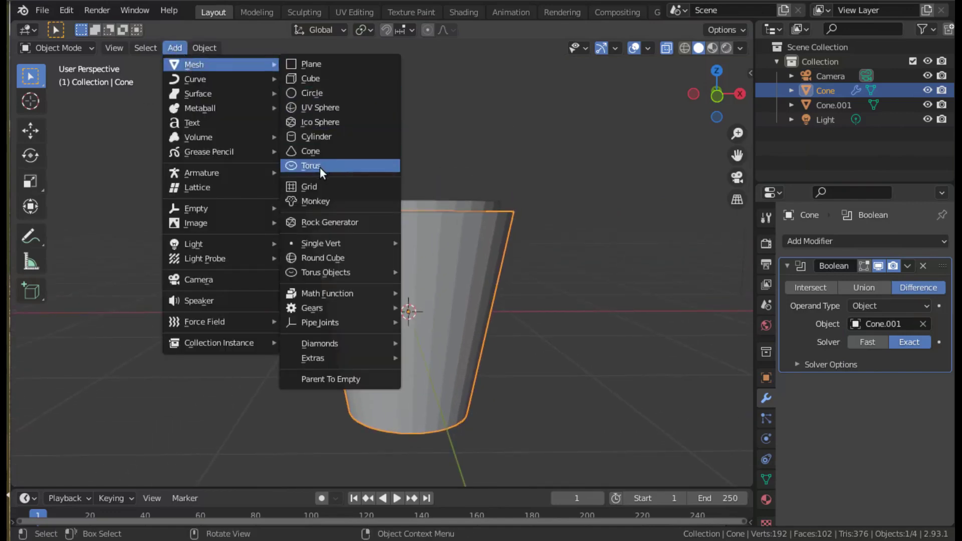
pyautogui.click(319, 167)
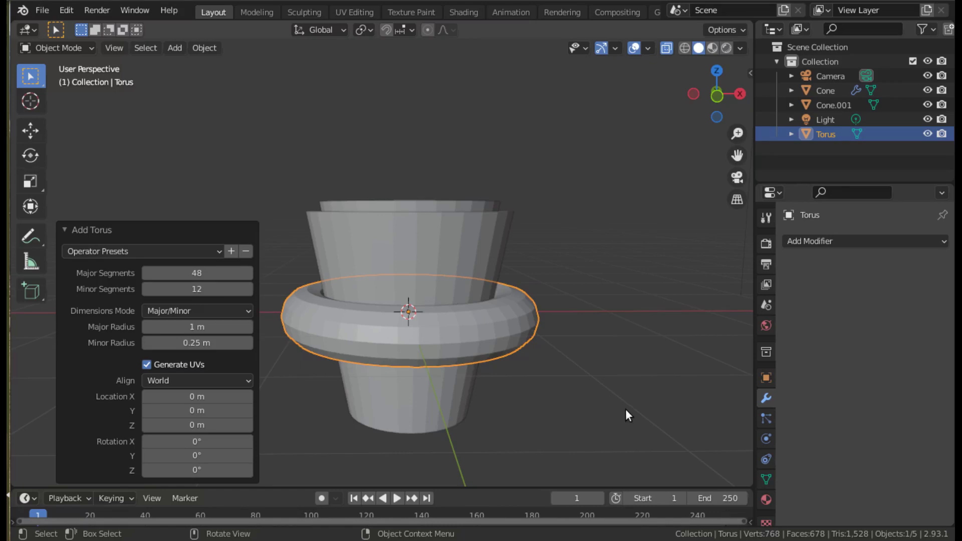
pyautogui.press('s')
pyautogui.click(507, 384)
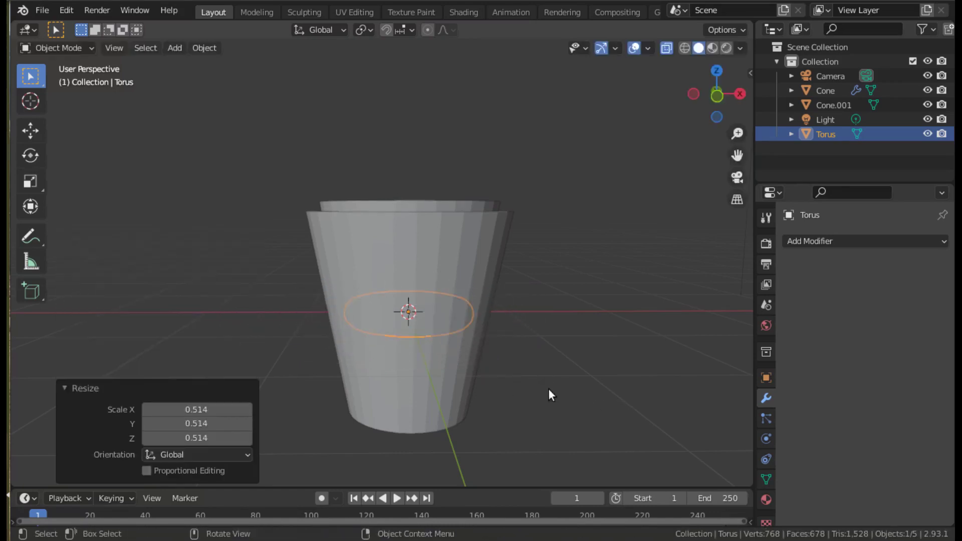
pyautogui.moveTo(573, 338); pyautogui.dragTo(559, 377, button='middle')
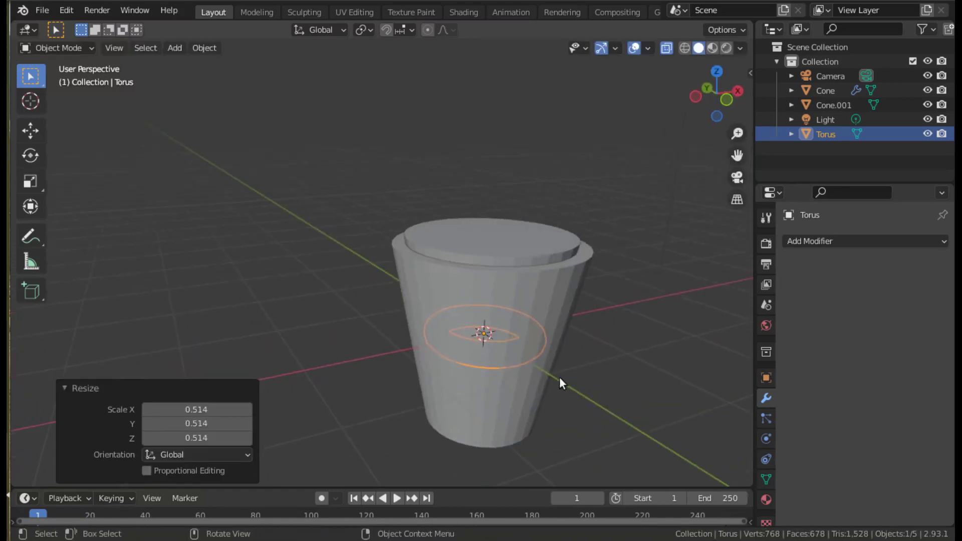
# Step: Rotate the torus 90° around X to stand upright, then view Front Orthographic
pyautogui.write('rx90')
pyautogui.press('Return')
pyautogui.moveTo(555, 381); pyautogui.dragTo(500, 350, button='middle')
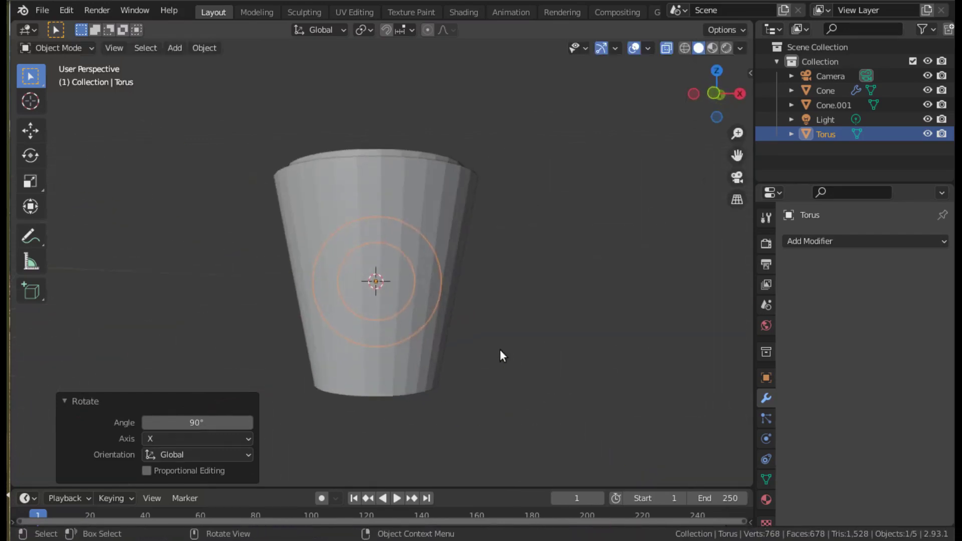
pyautogui.click(712, 96)
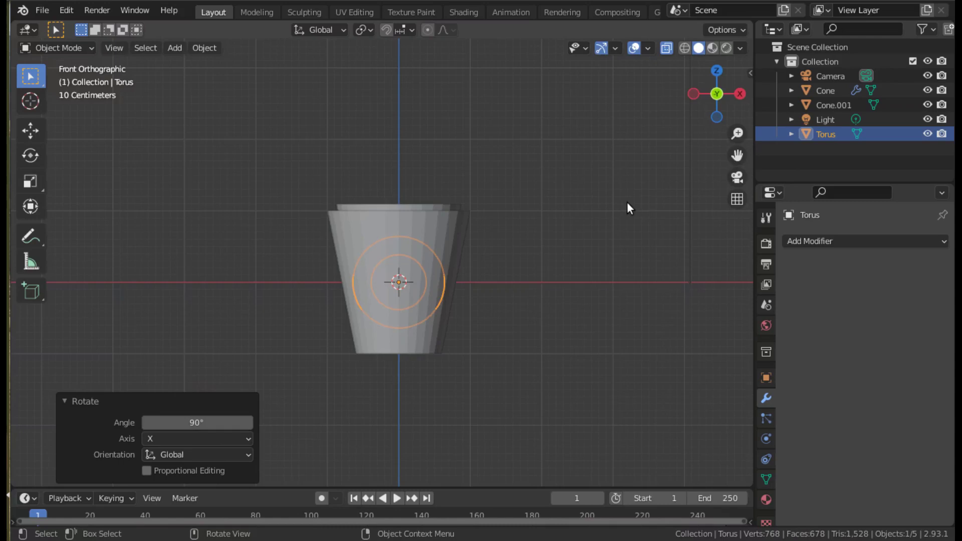
# Step: Move the torus to X 0.966 m, Z 0.274 m, partly sunk into the cup's right side
pyautogui.press('g')
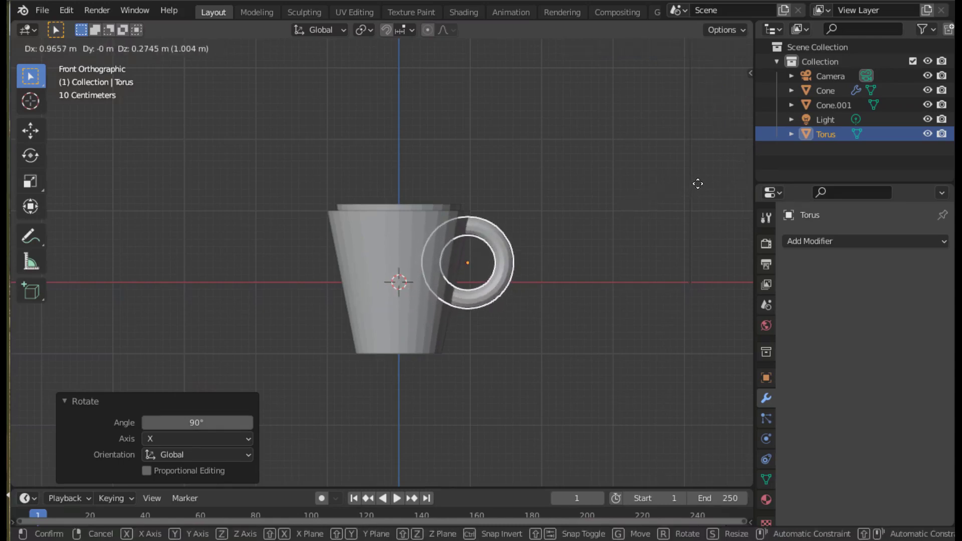
pyautogui.click(698, 183)
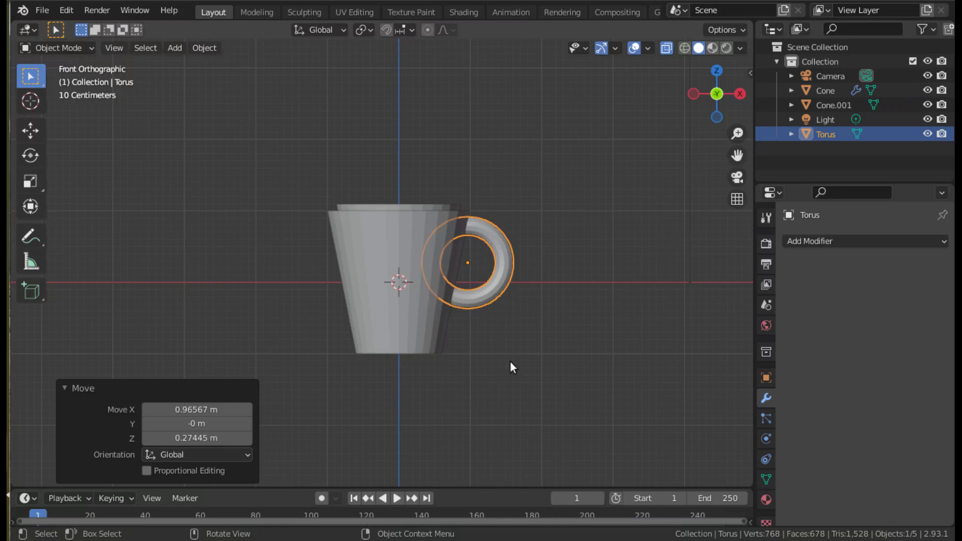
pyautogui.moveTo(621, 284); pyautogui.dragTo(594, 306, button='middle')
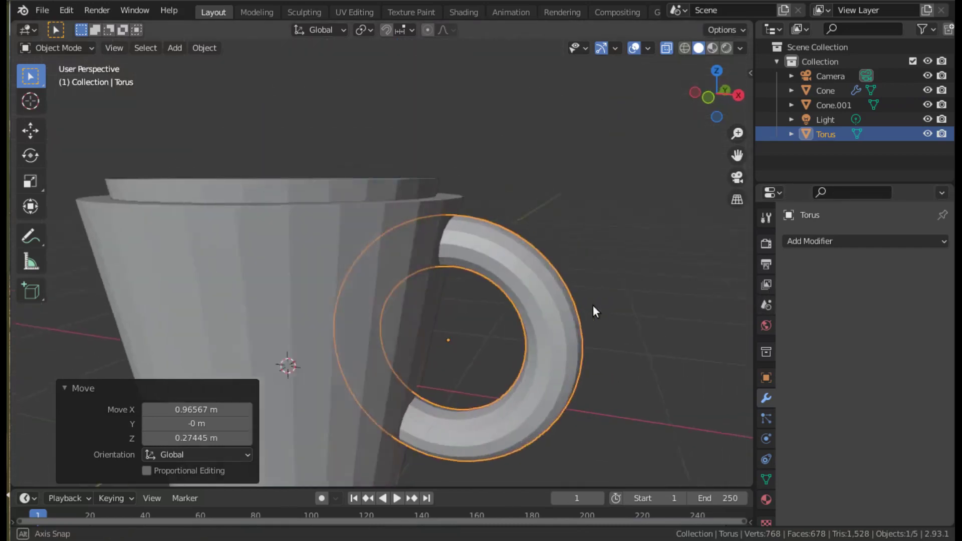
pyautogui.scroll(1, 602, 302)
pyautogui.scroll(2, 603, 302)
pyautogui.click(466, 368)
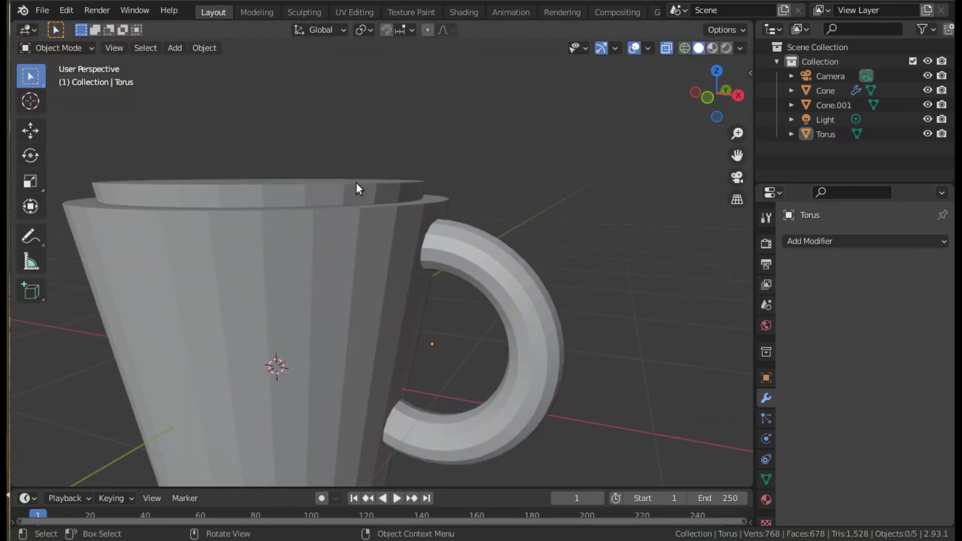
pyautogui.click(175, 46)
pyautogui.moveTo(194, 64)
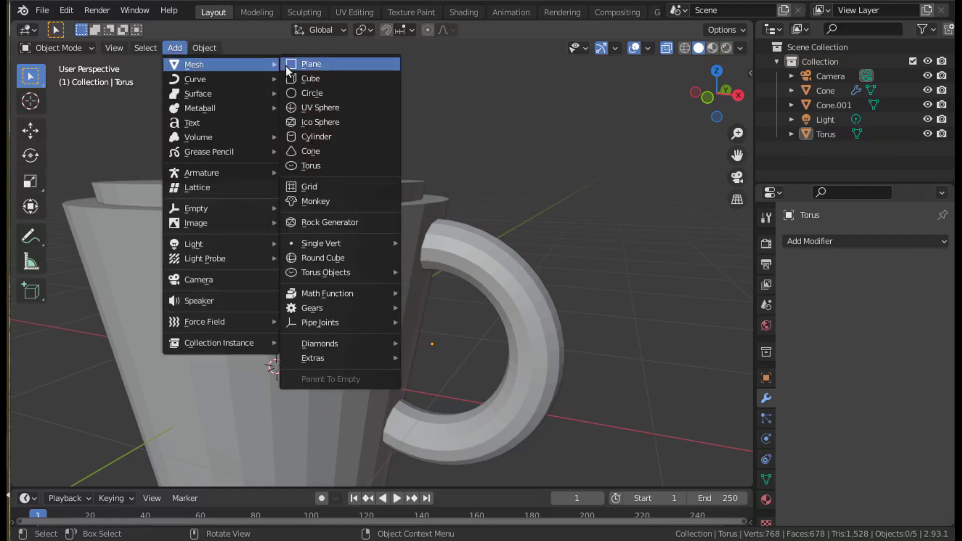
# Step: Add a cylinder rotated 90° around X
pyautogui.click(301, 137)
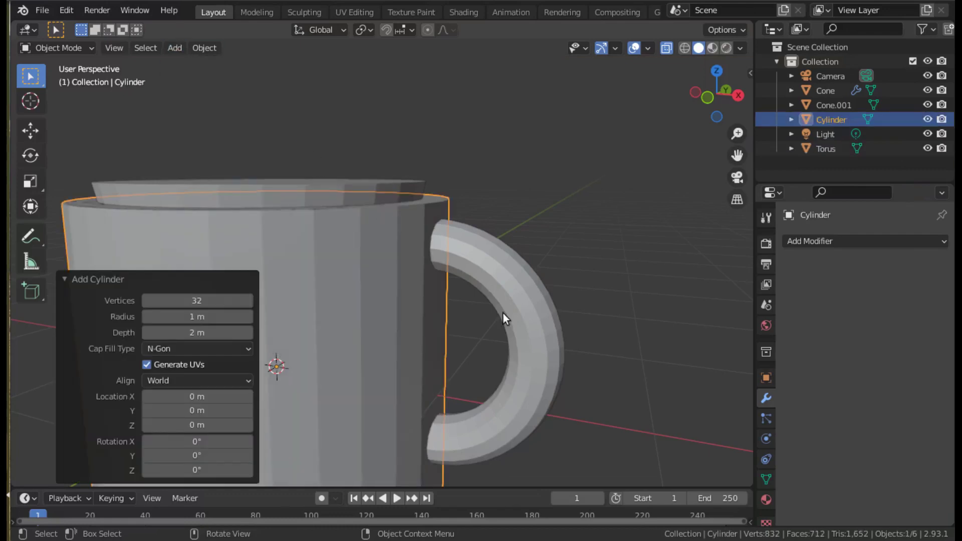
pyautogui.write('r')
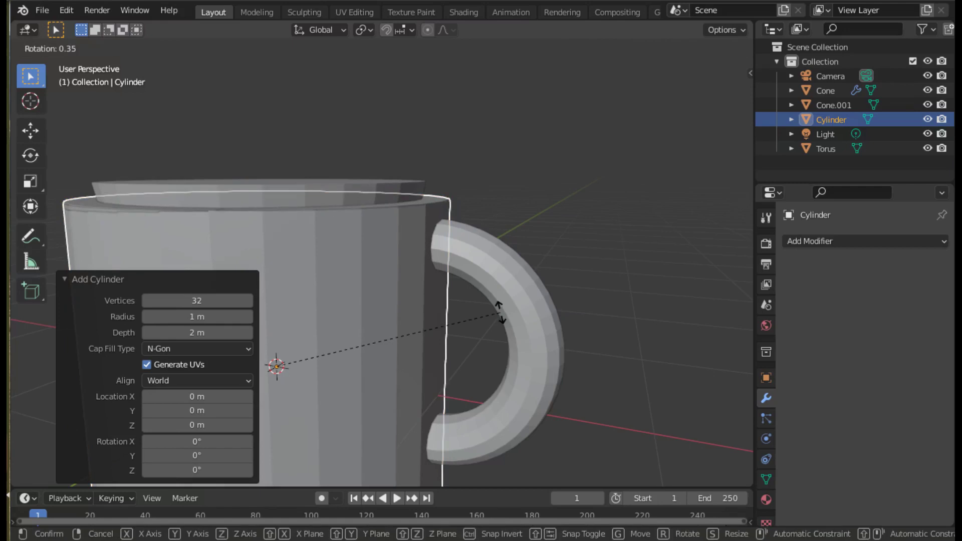
pyautogui.write('x90')
pyautogui.press('Return')
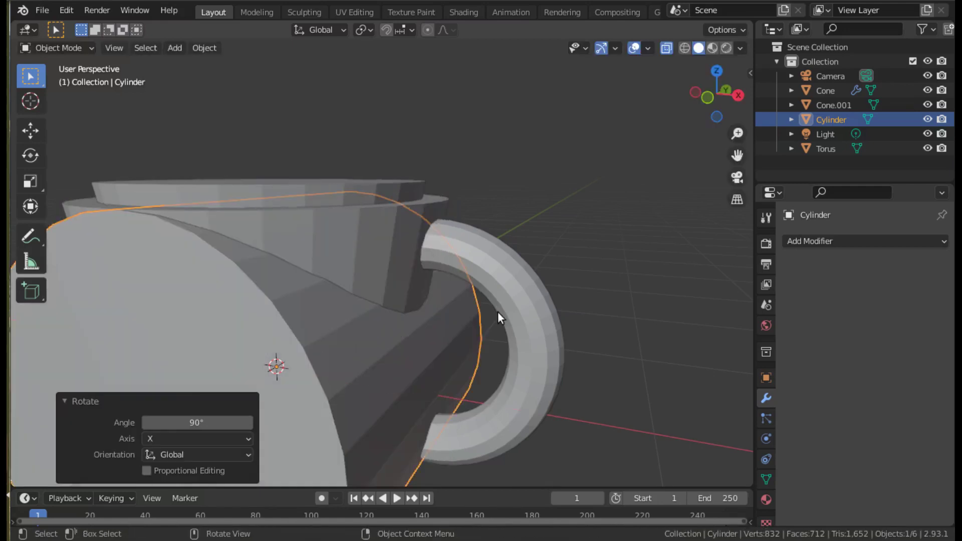
# Step: In front view, move the cylinder over the handle area and scale it to 0.656
pyautogui.click(708, 95)
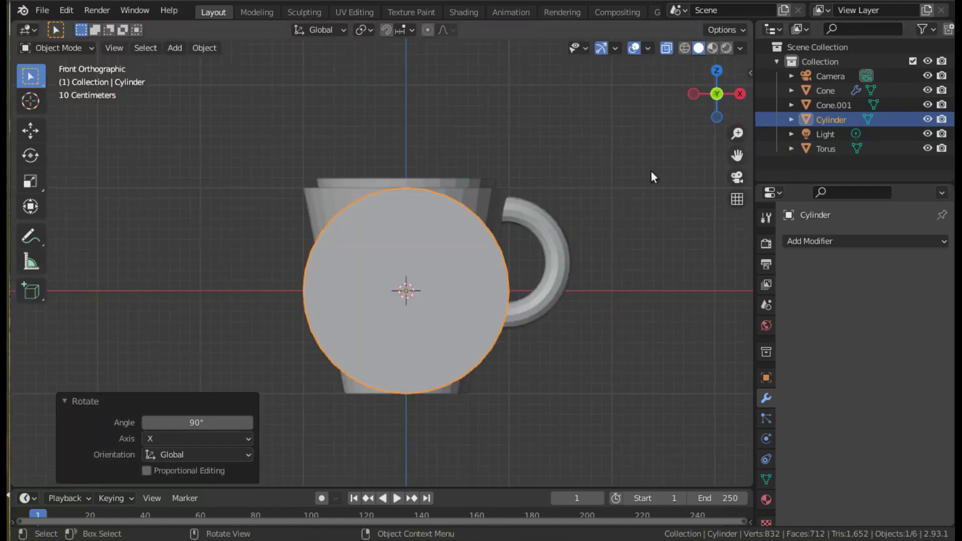
pyautogui.press('g')
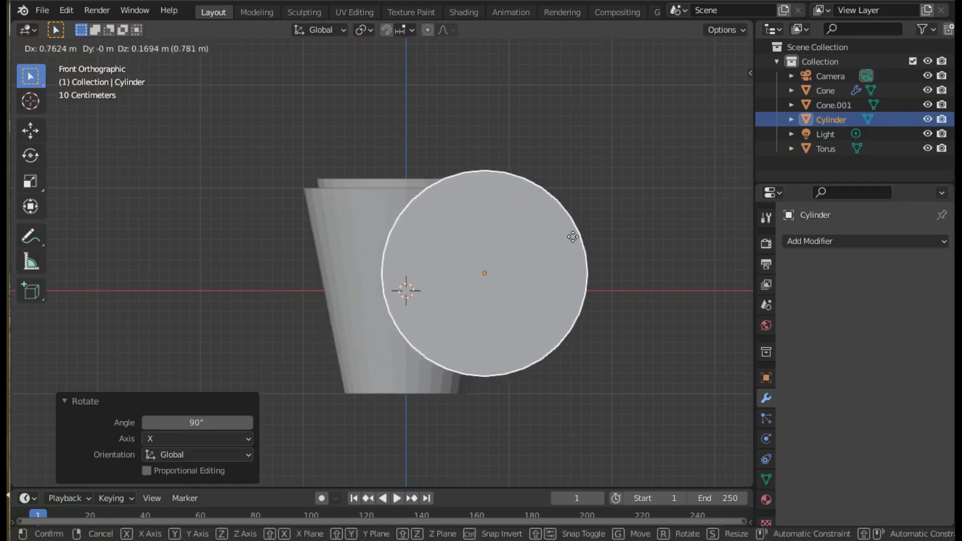
pyautogui.click(582, 232)
pyautogui.press('s')
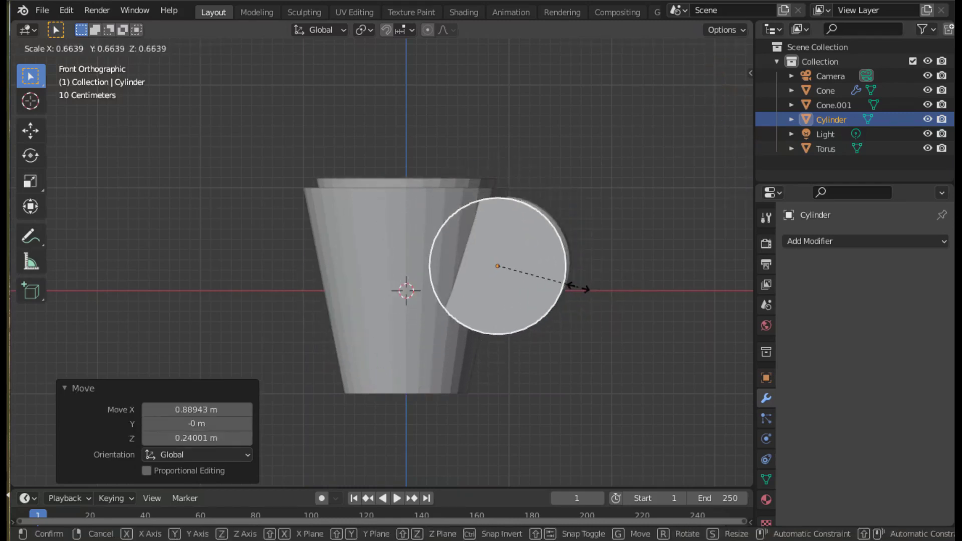
pyautogui.click(579, 284)
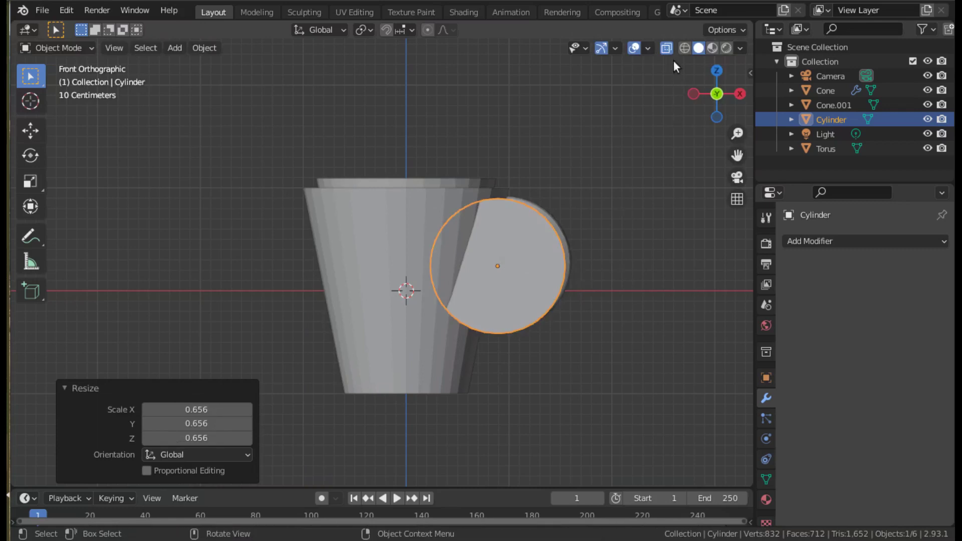
pyautogui.scroll(3, 575, 306)
pyautogui.scroll(1, 575, 306)
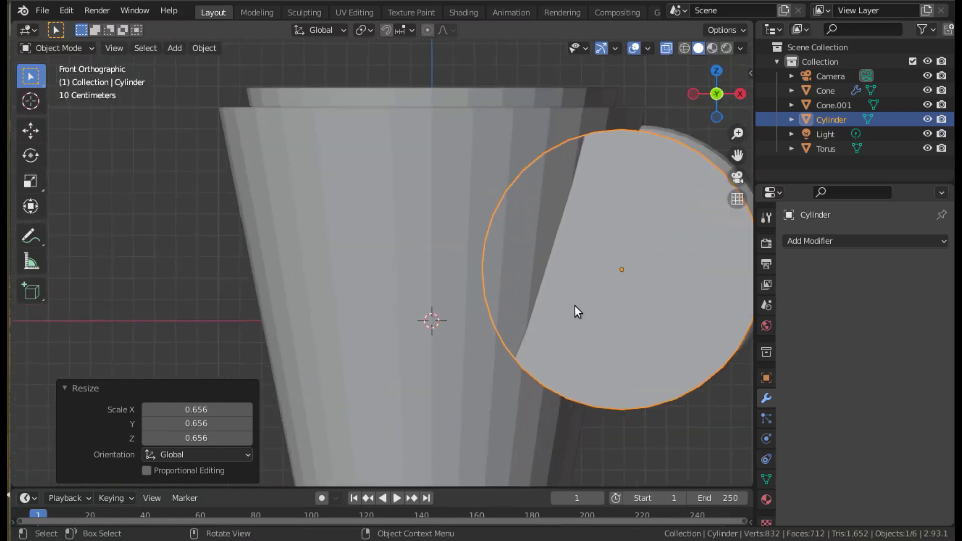
pyautogui.keyDown('shift'); pyautogui.moveTo(723, 408); pyautogui.dragTo(584, 389, button='middle'); pyautogui.keyUp('shift')
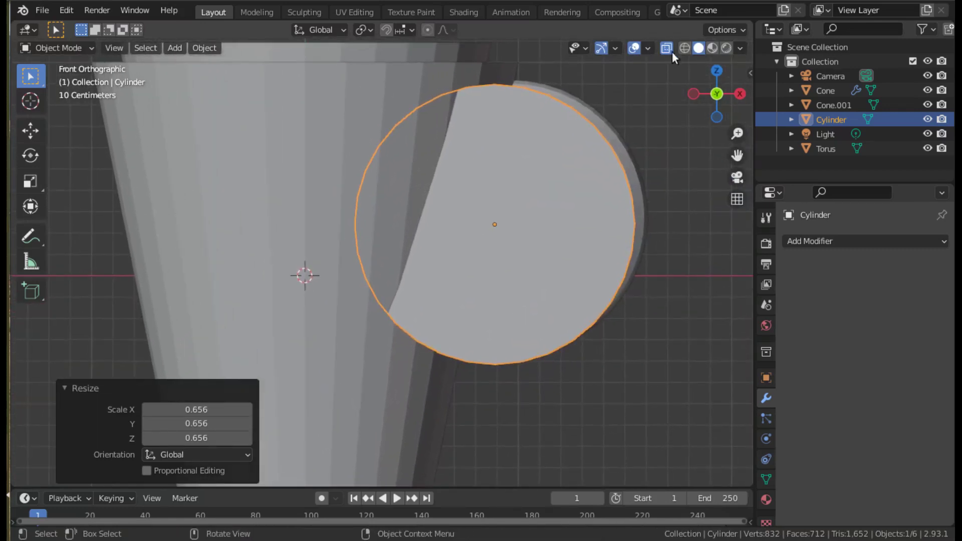
# Step: In wireframe, shrink the cylinder to 0.936 and centre it on the torus ring
pyautogui.click(687, 48)
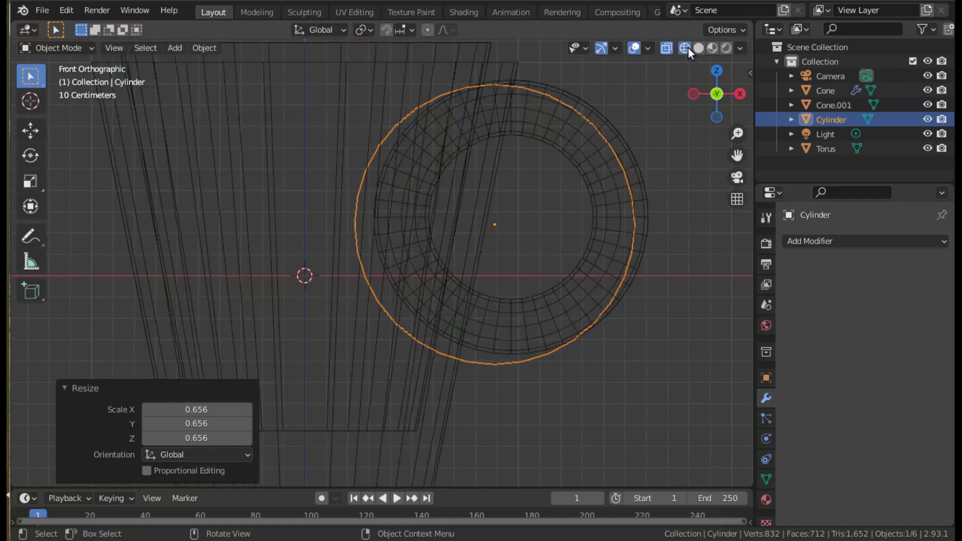
pyautogui.press('s')
pyautogui.click(644, 299)
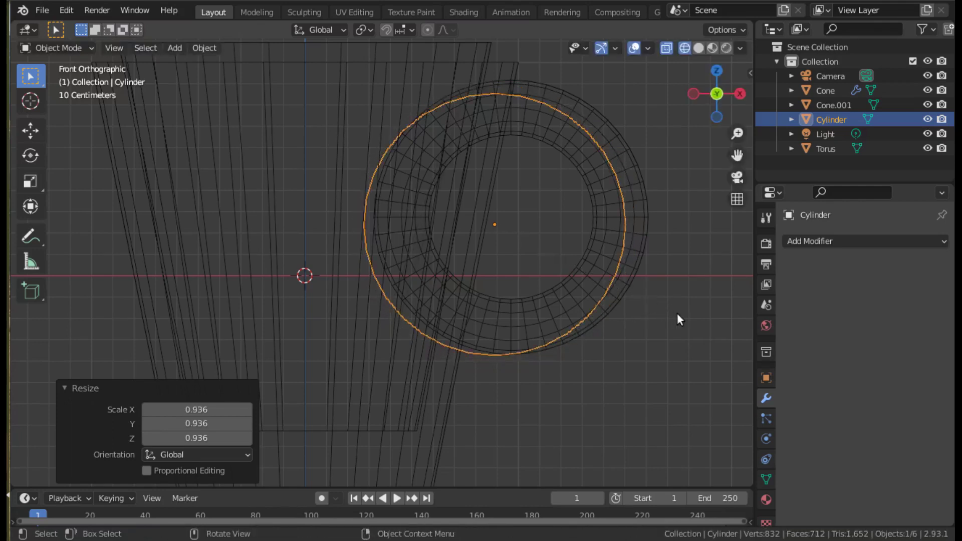
pyautogui.press('g')
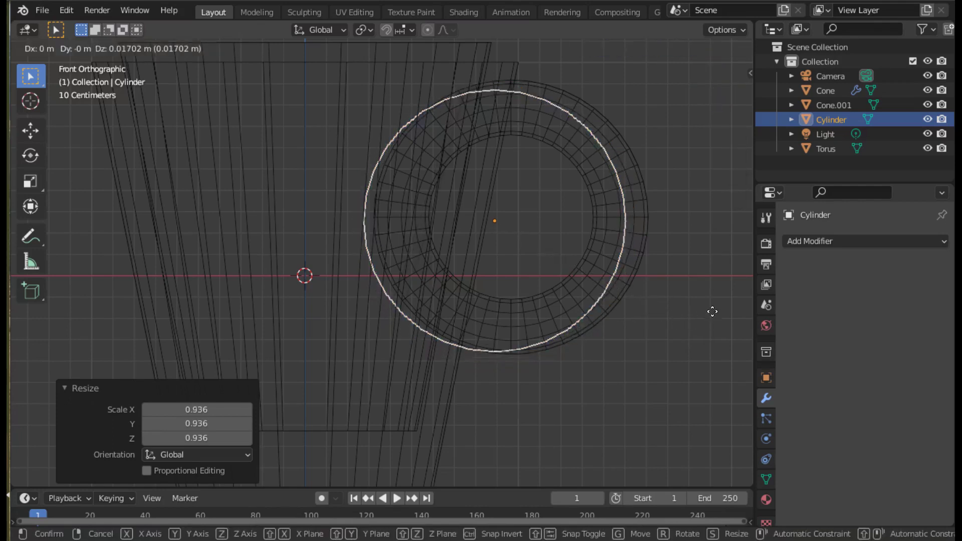
pyautogui.click(723, 312)
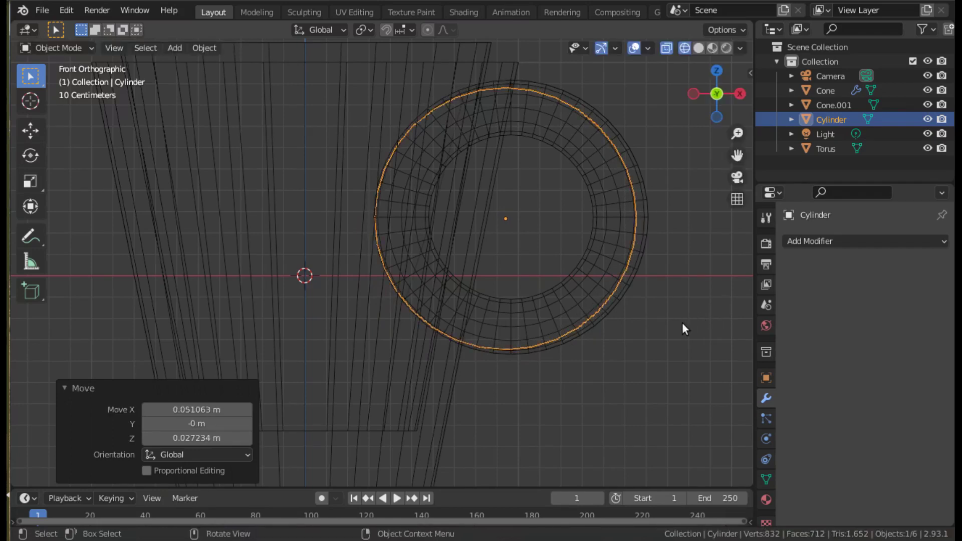
# Step: Flatten the cylinder to 0.886 along Z and return to solid shading
pyautogui.press('s')
pyautogui.press('z')
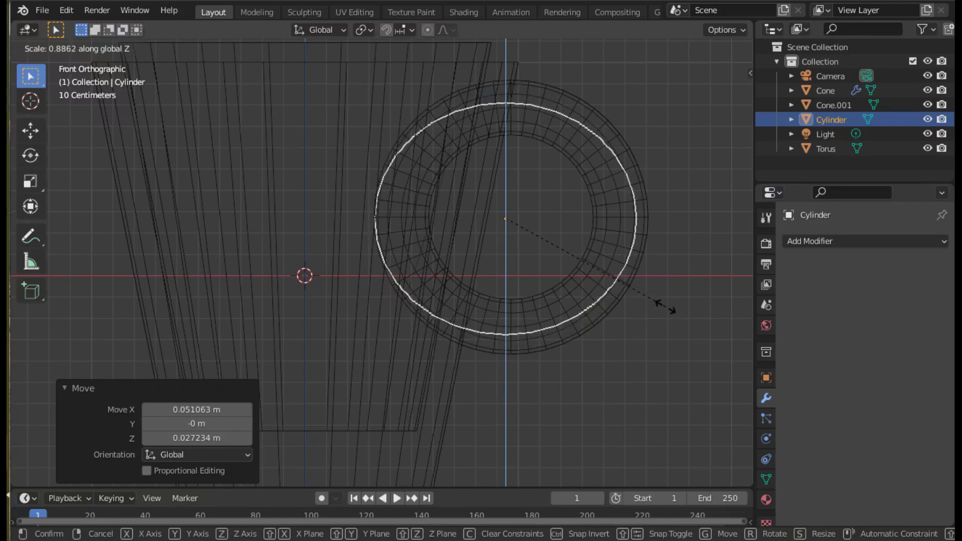
pyautogui.click(665, 306)
pyautogui.click(698, 47)
pyautogui.moveTo(707, 285); pyautogui.dragTo(683, 284, button='middle')
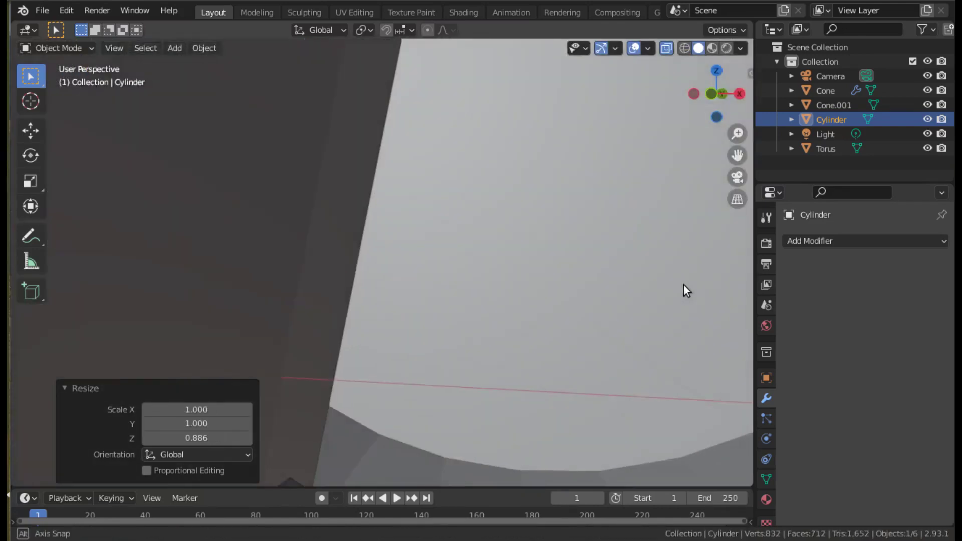
pyautogui.scroll(-3, 683, 284)
pyautogui.scroll(-3, 624, 303)
pyautogui.moveTo(588, 284); pyautogui.dragTo(591, 296, button='middle')
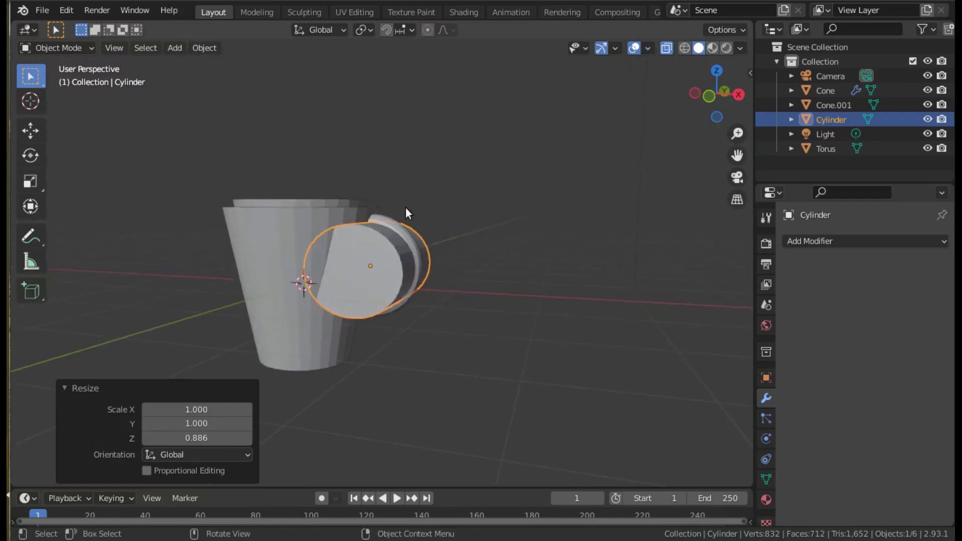
pyautogui.click(386, 217)
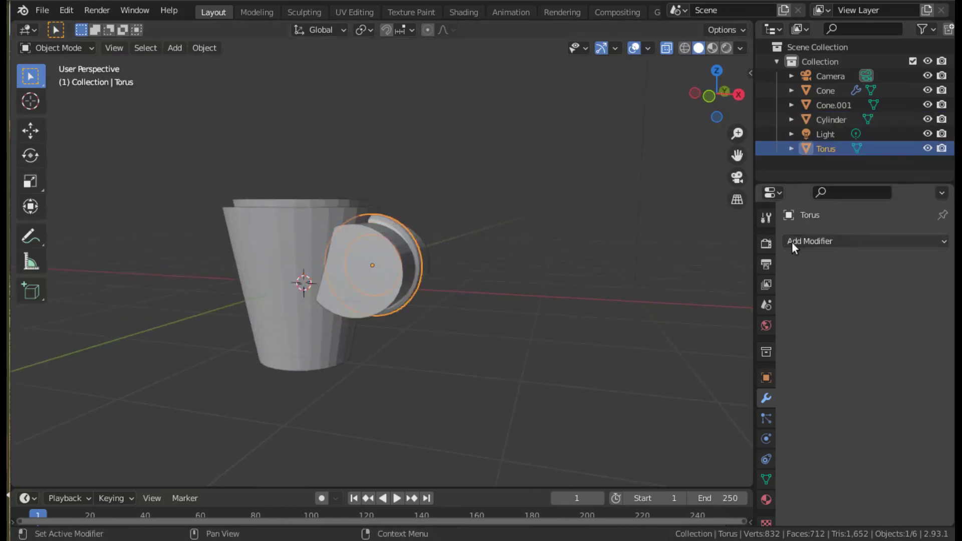
# Step: Give the torus a Boolean Intersect modifier with the Cylinder, toggling the Cylinder's visibility to check
pyautogui.click(805, 241)
pyautogui.click(666, 312)
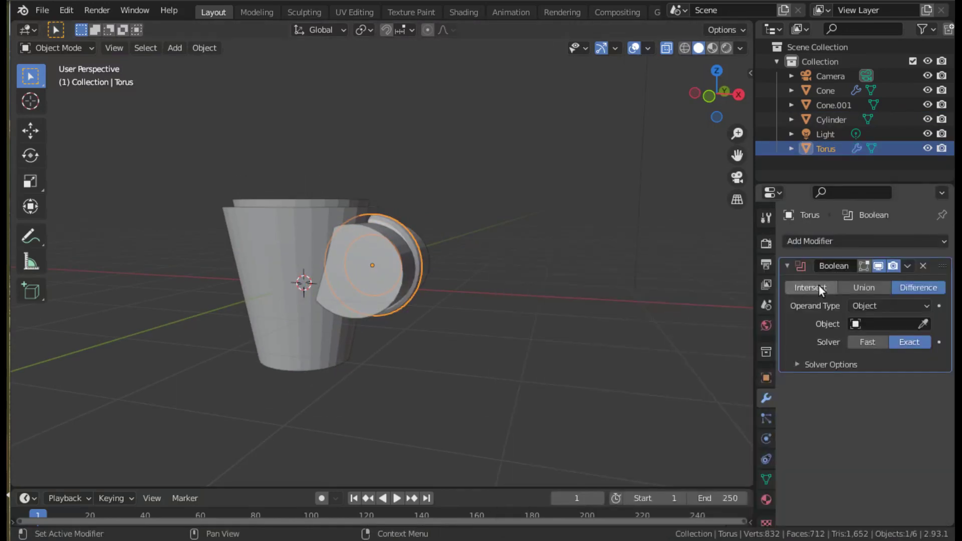
pyautogui.click(810, 289)
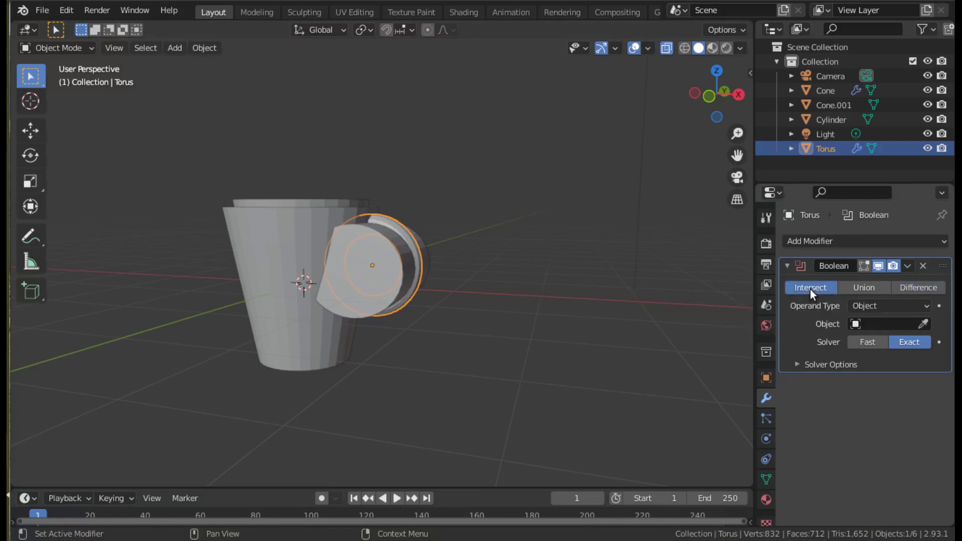
pyautogui.click(855, 325)
pyautogui.click(817, 375)
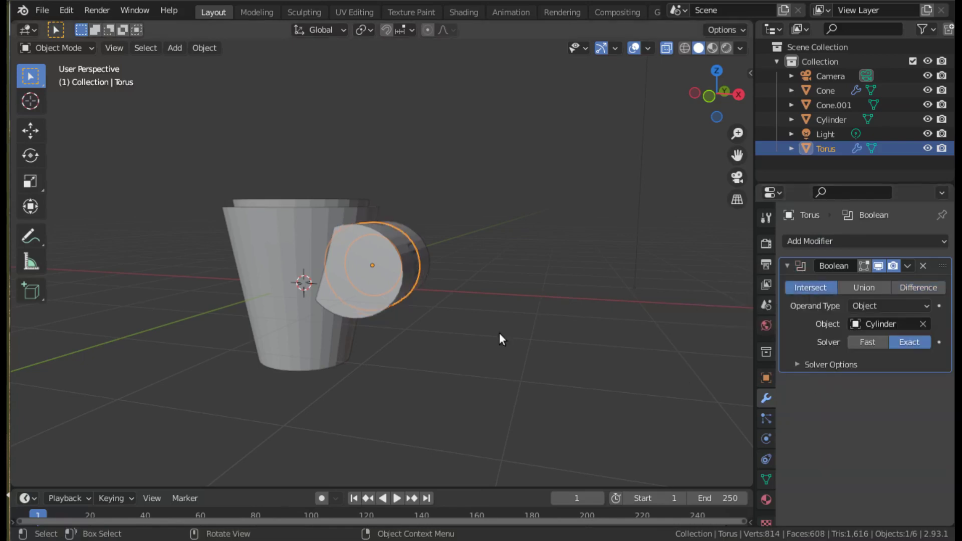
pyautogui.click(927, 119)
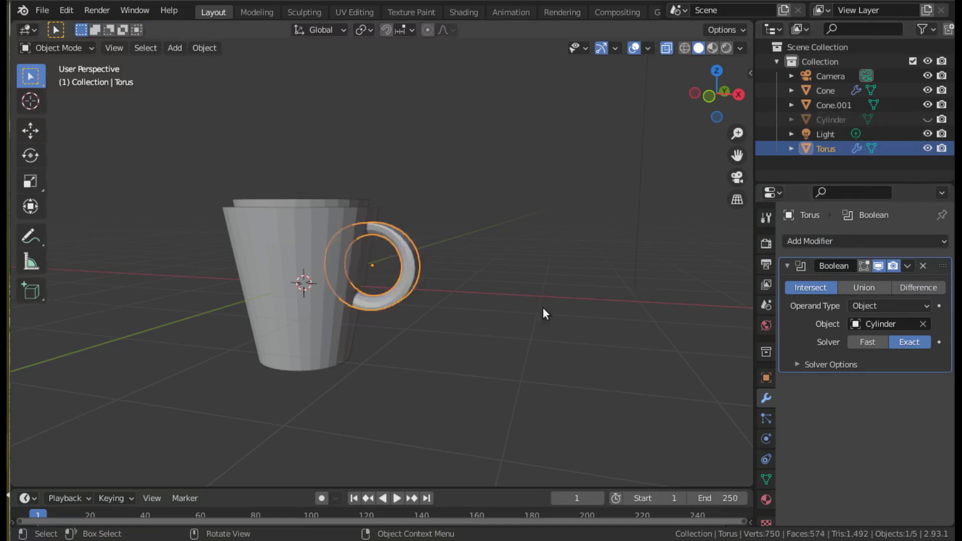
pyautogui.scroll(3, 453, 321)
pyautogui.moveTo(453, 316)
pyautogui.mouseDown(button='middle')
pyautogui.moveTo(495, 308)
pyautogui.moveTo(451, 312)
pyautogui.mouseUp(button='middle')
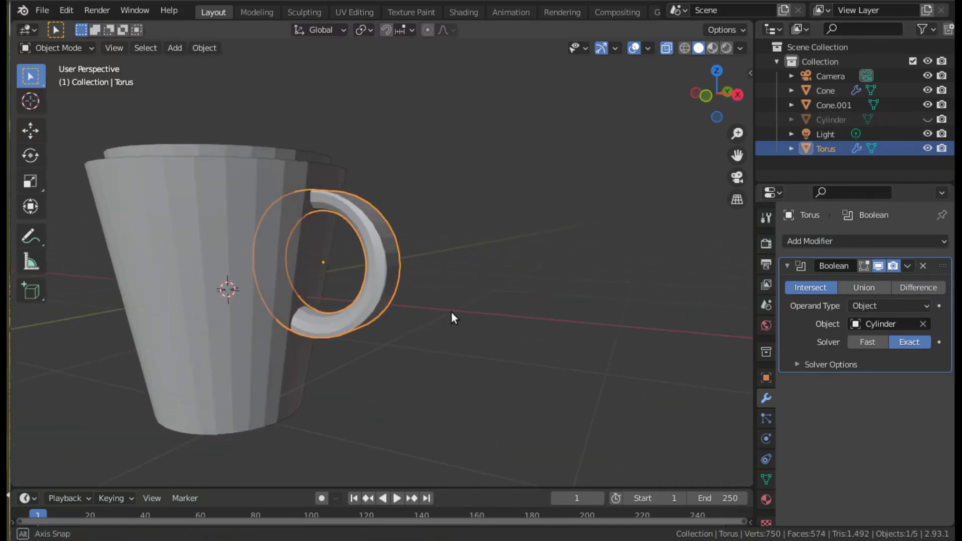
pyautogui.click(925, 119)
# Step: Resize the torus and shrink the cylinder to 0.912, hiding it briefly to check the handle
pyautogui.press('s')
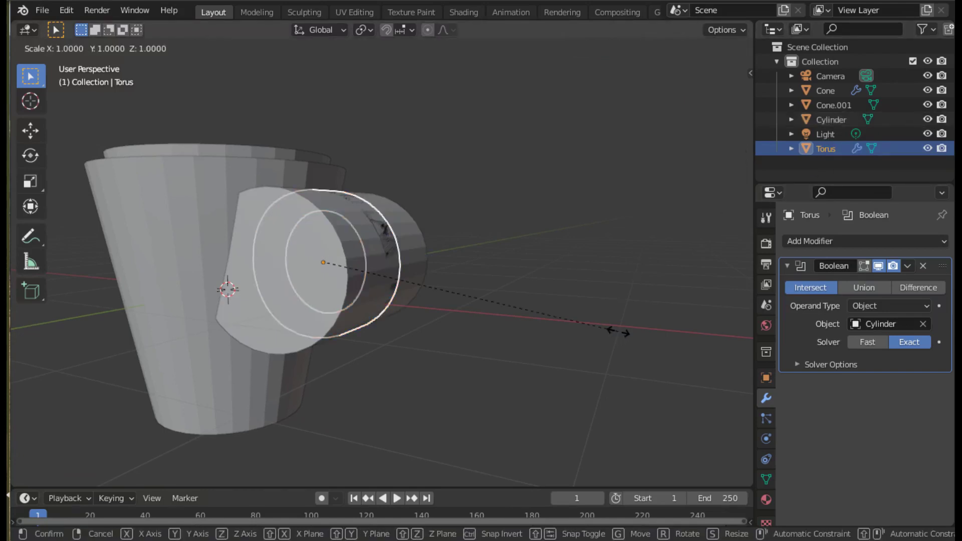
pyautogui.click(599, 310)
pyautogui.click(413, 233)
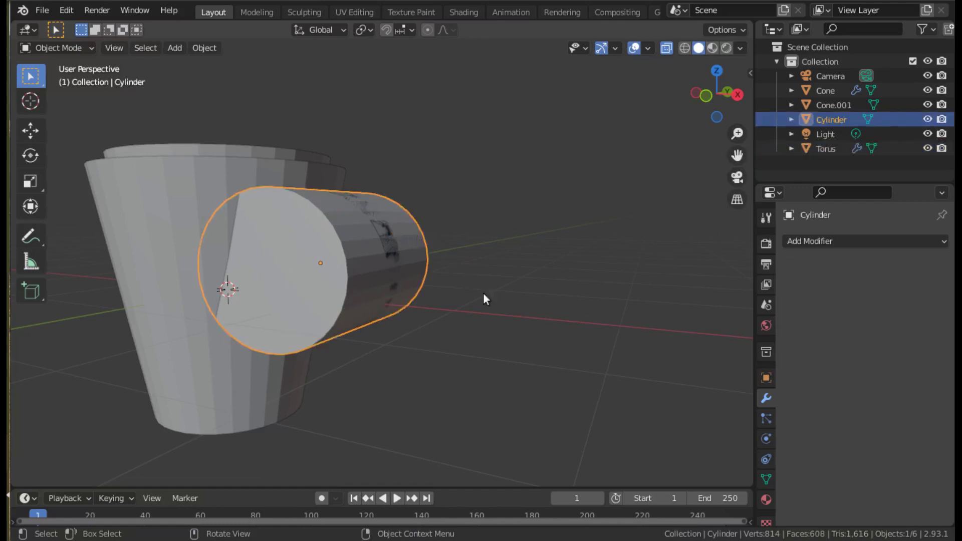
pyautogui.press('s')
pyautogui.click(499, 314)
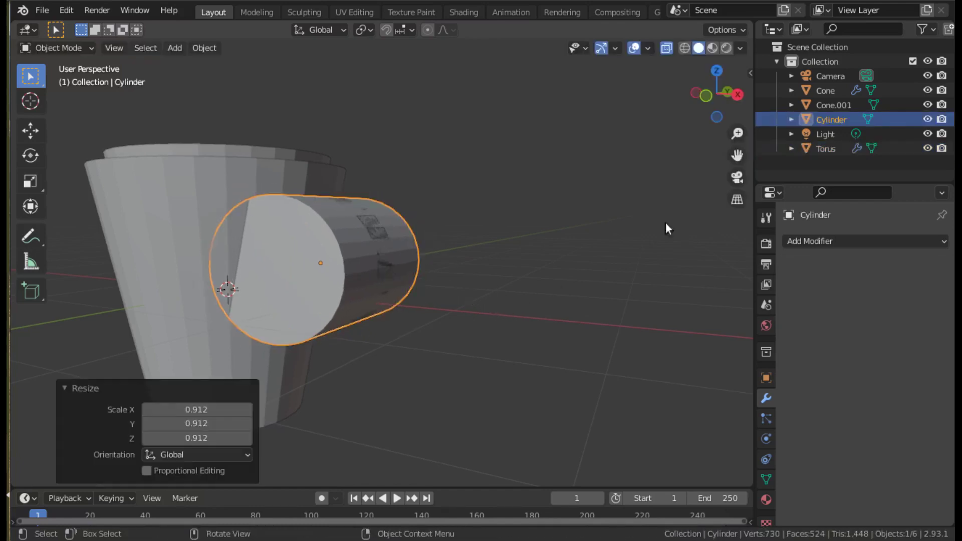
pyautogui.click(927, 121)
pyautogui.moveTo(556, 263)
pyautogui.mouseDown(button='middle')
pyautogui.moveTo(478, 293)
pyautogui.moveTo(467, 281)
pyautogui.mouseUp(button='middle')
pyautogui.moveTo(545, 306); pyautogui.dragTo(536, 292, button='middle')
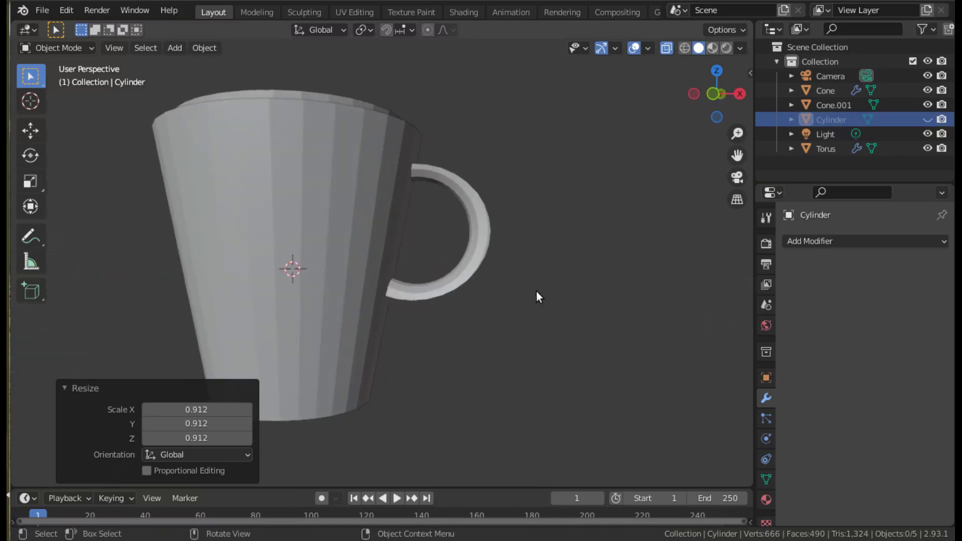
pyautogui.click(927, 120)
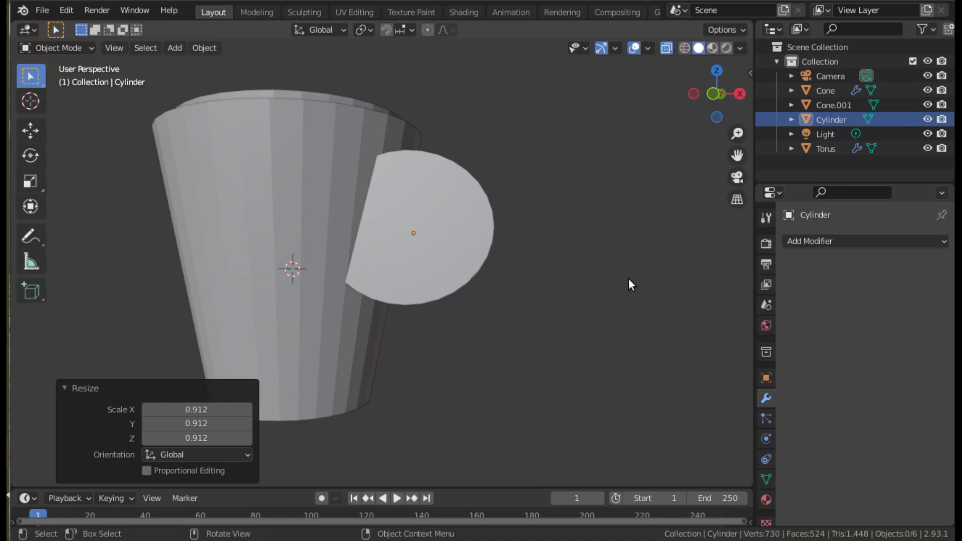
# Step: Enlarge the cylinder to 1.050 and hide it again
pyautogui.click(831, 120)
pyautogui.moveTo(726, 165)
pyautogui.mouseDown(button='middle')
pyautogui.moveTo(611, 263)
pyautogui.moveTo(555, 337)
pyautogui.mouseUp(button='middle')
pyautogui.press('s')
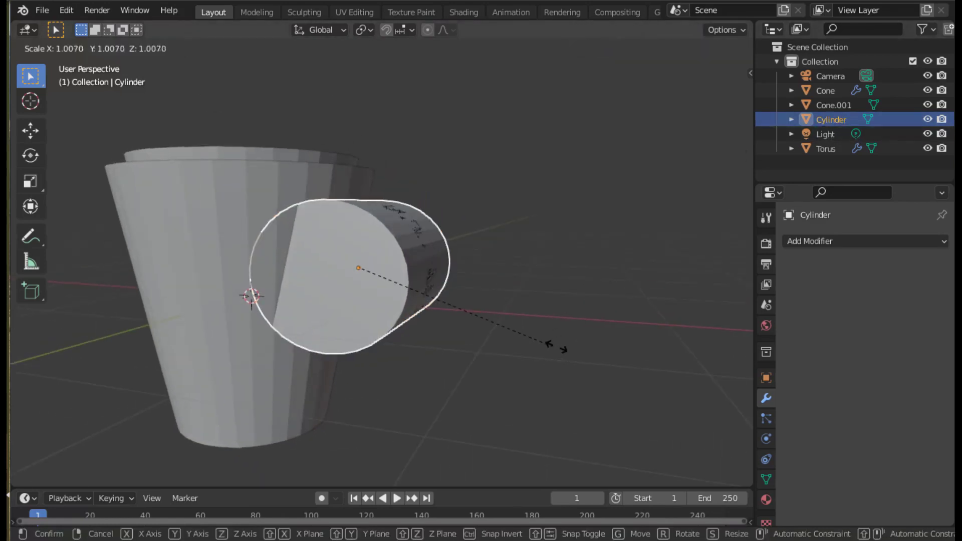
pyautogui.click(562, 347)
pyautogui.click(927, 118)
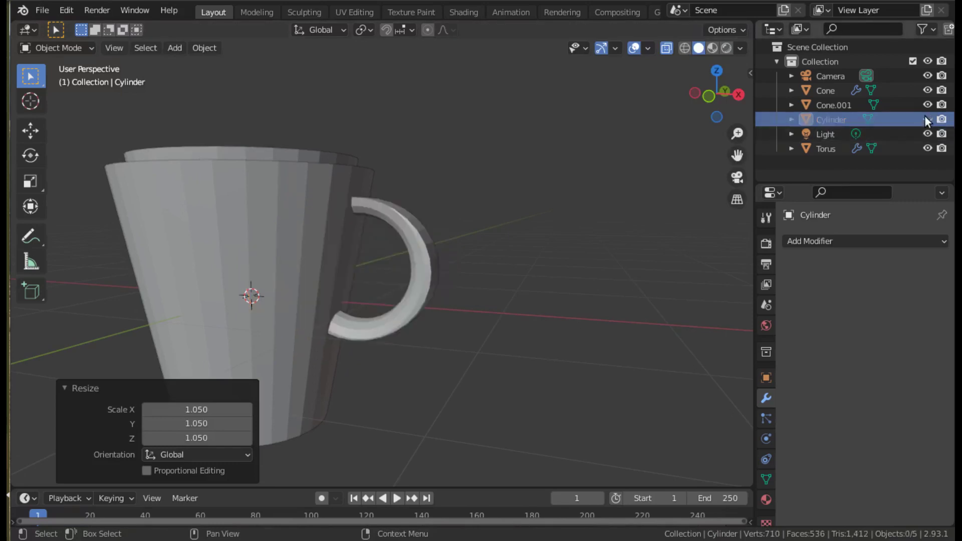
pyautogui.moveTo(548, 243)
pyautogui.mouseDown(button='middle')
pyautogui.moveTo(601, 251)
pyautogui.moveTo(595, 242)
pyautogui.moveTo(582, 241)
pyautogui.moveTo(645, 296)
pyautogui.mouseUp(button='middle')
# Step: Hide Cone.001 and orbit to look into the hollow mug from above
pyautogui.click(349, 149)
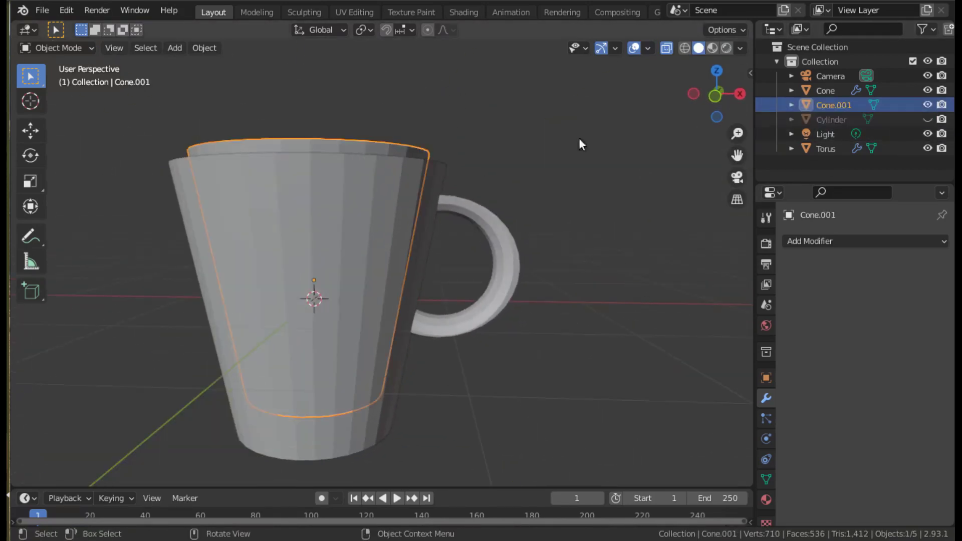
pyautogui.click(927, 106)
pyautogui.moveTo(652, 246)
pyautogui.mouseDown(button='middle')
pyautogui.moveTo(639, 261)
pyautogui.moveTo(618, 251)
pyautogui.mouseUp(button='middle')
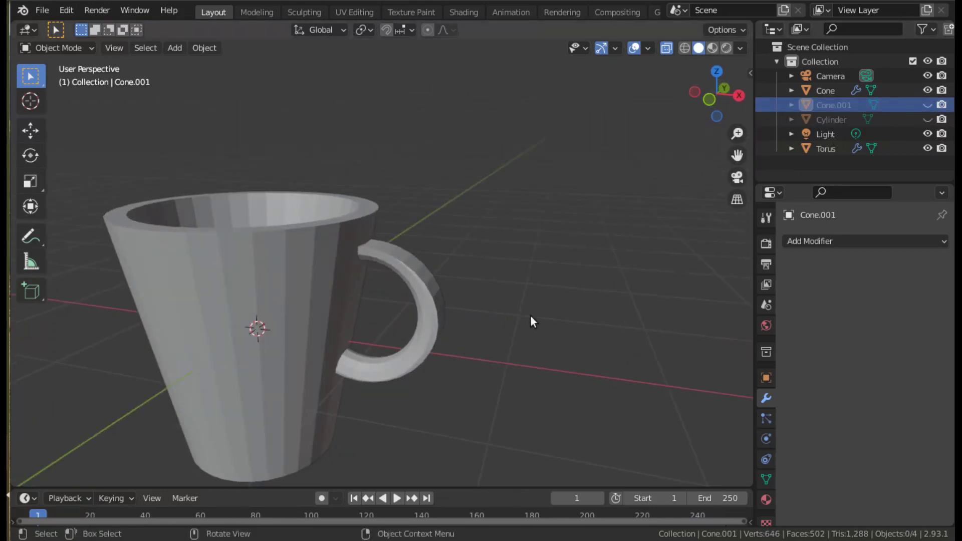
pyautogui.moveTo(493, 368); pyautogui.dragTo(517, 358, button='middle')
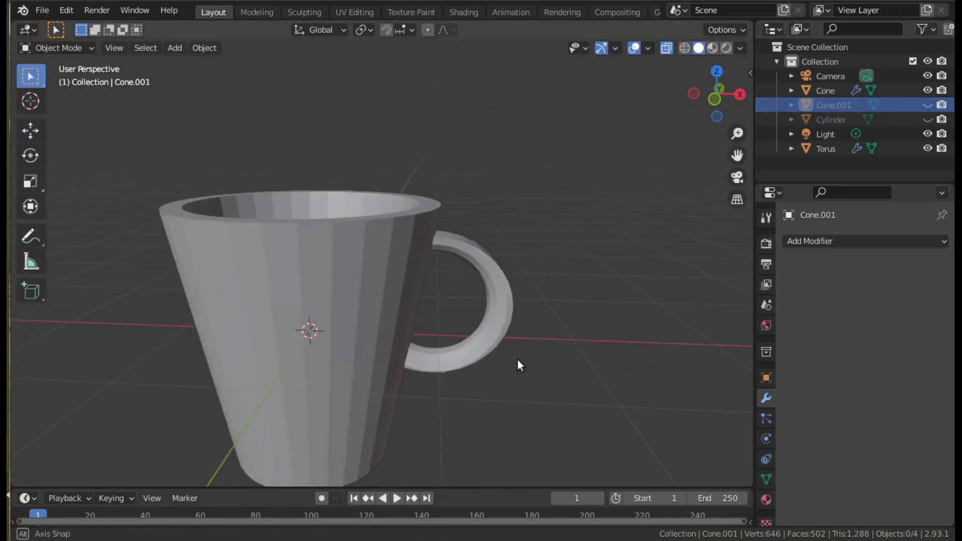
# Step: Try moving the mug body Cone, then undo the move
pyautogui.click(406, 237)
pyautogui.press('g')
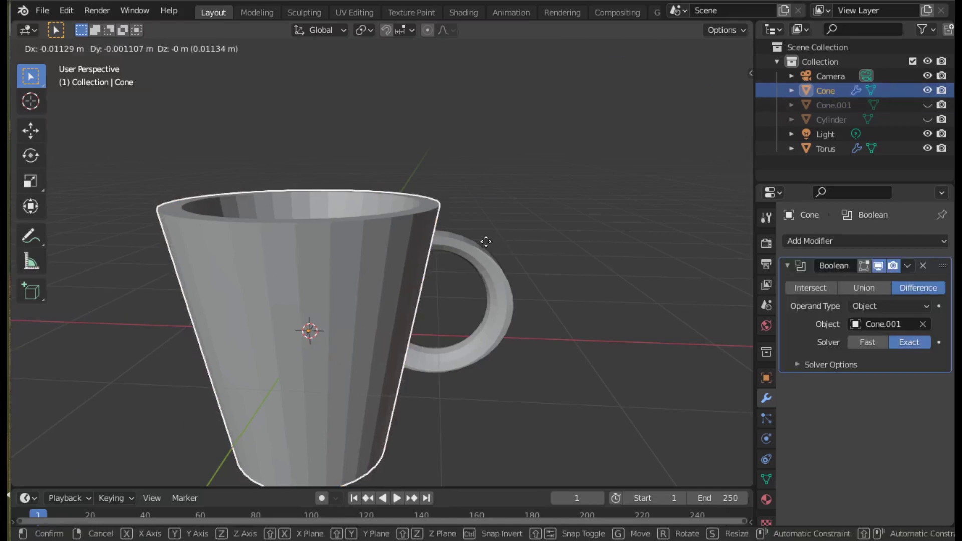
pyautogui.click(461, 248)
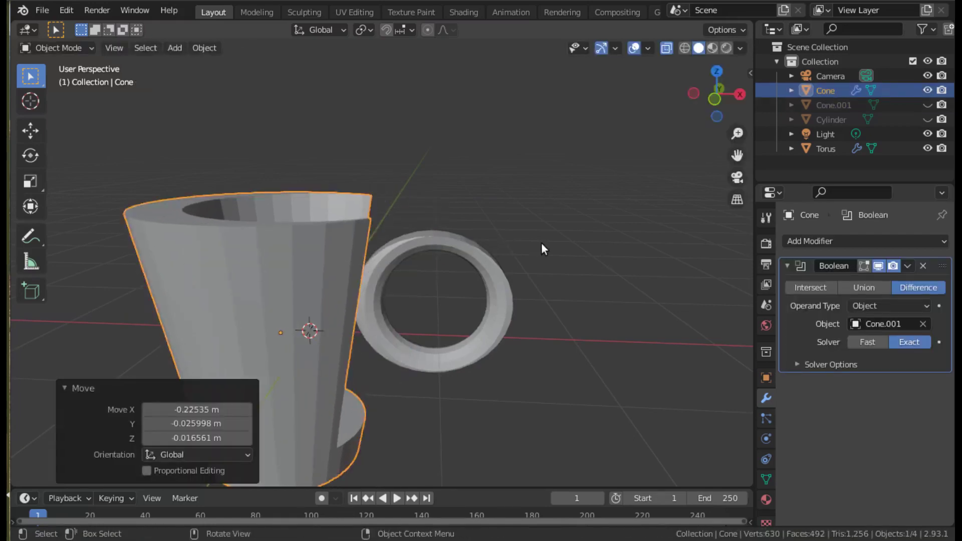
pyautogui.hotkey('ctrl', 'z')
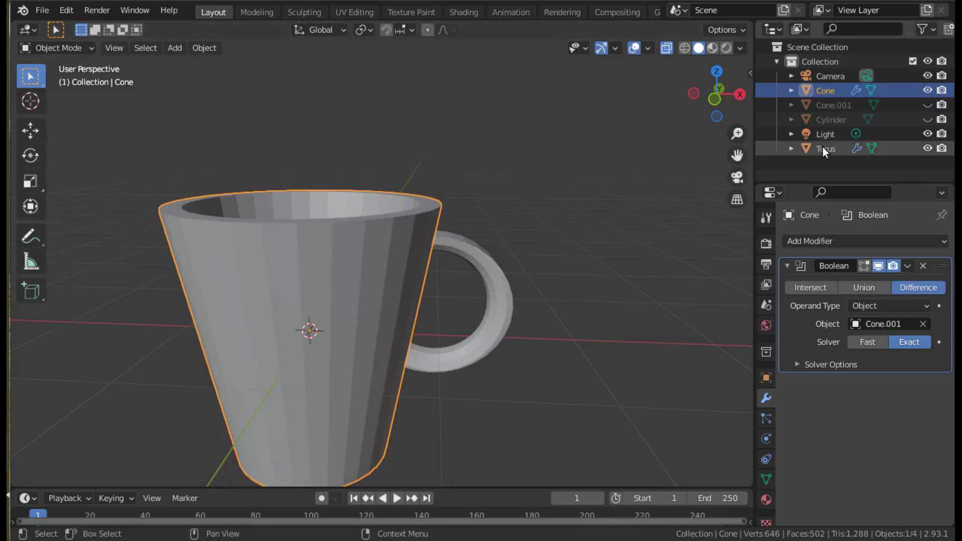
pyautogui.click(824, 148)
# Step: Add a second Boolean modifier to the cup, set to Union with Torus as the object
pyautogui.click(906, 266)
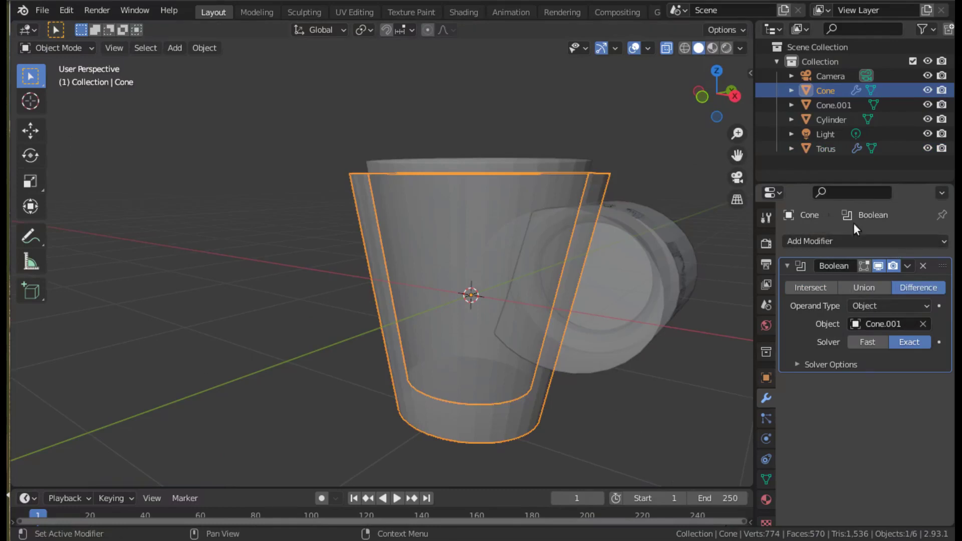
pyautogui.click(841, 240)
pyautogui.click(675, 314)
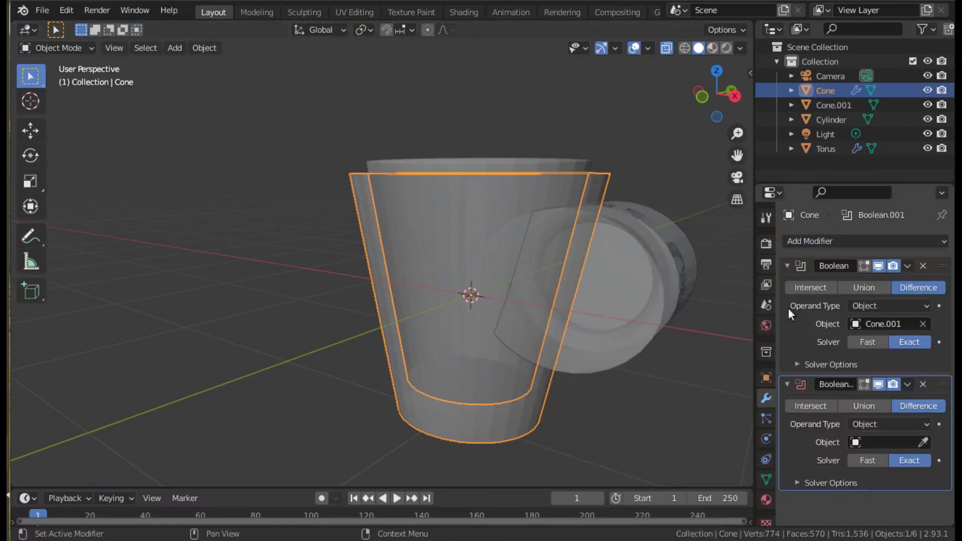
pyautogui.click(856, 286)
pyautogui.click(918, 292)
pyautogui.click(874, 441)
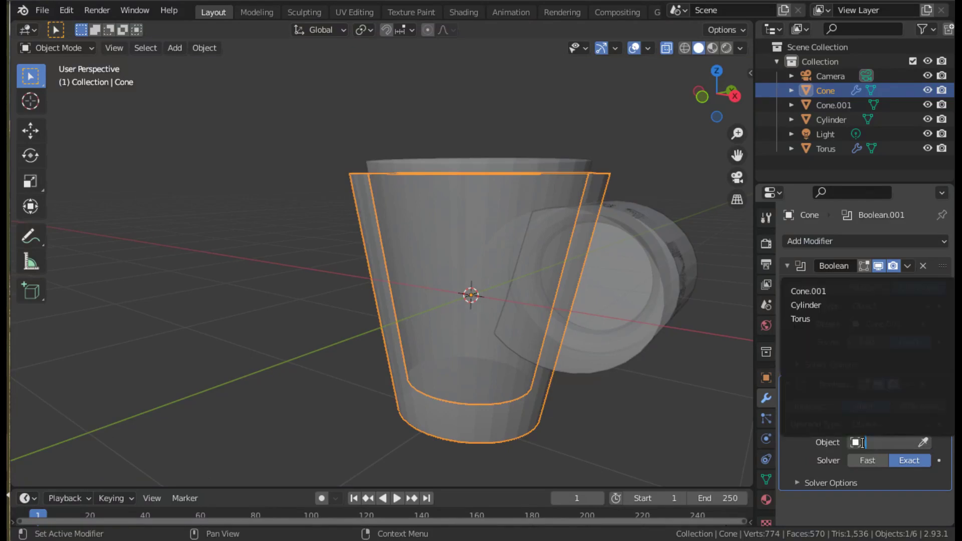
pyautogui.click(801, 319)
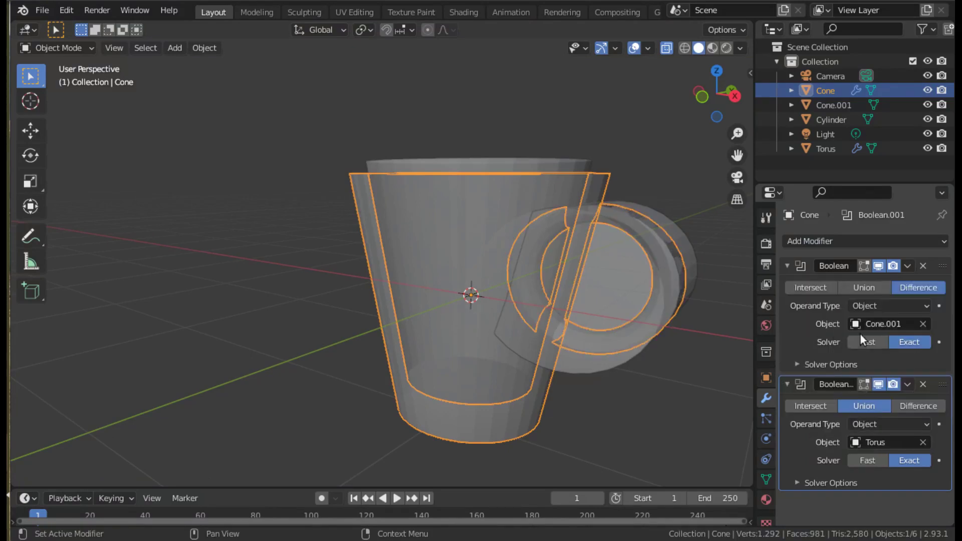
pyautogui.click(908, 266)
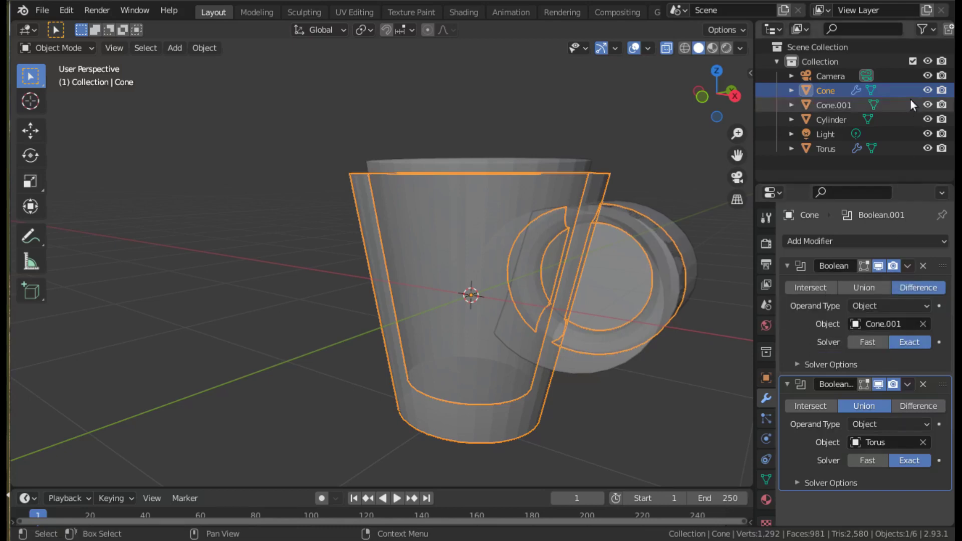
# Step: Hide the Torus, Cylinder and Cone.001 helpers, try moving the union boolean higher, and inspect the mug
pyautogui.click(928, 147)
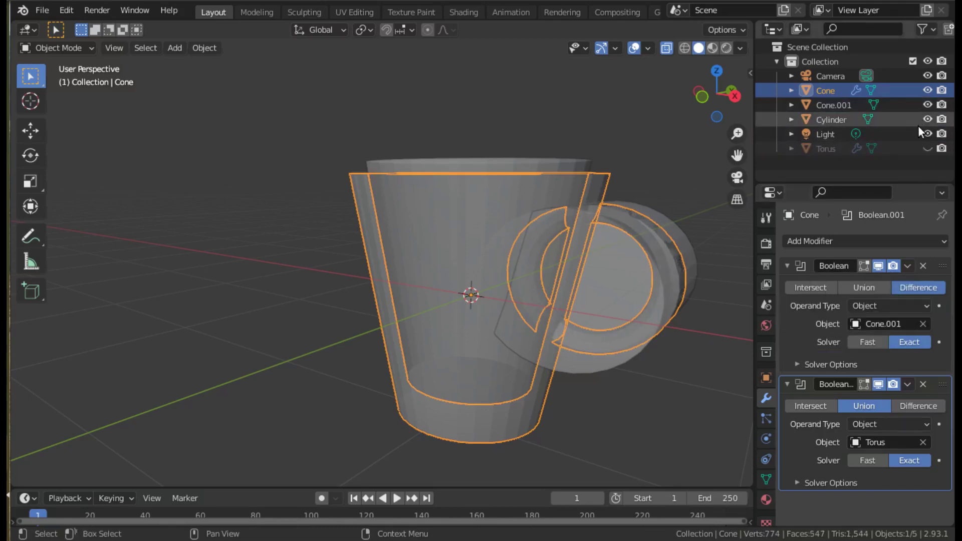
pyautogui.click(928, 119)
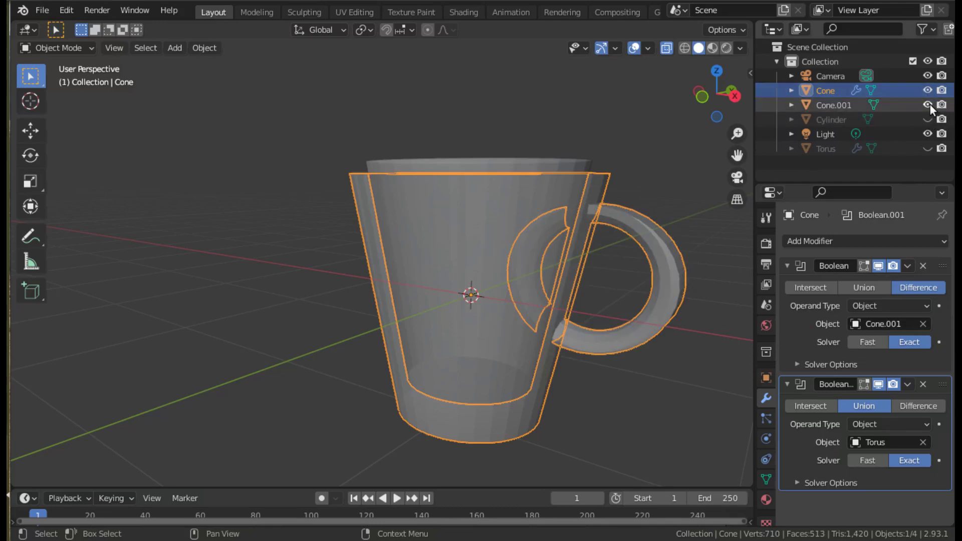
pyautogui.click(927, 104)
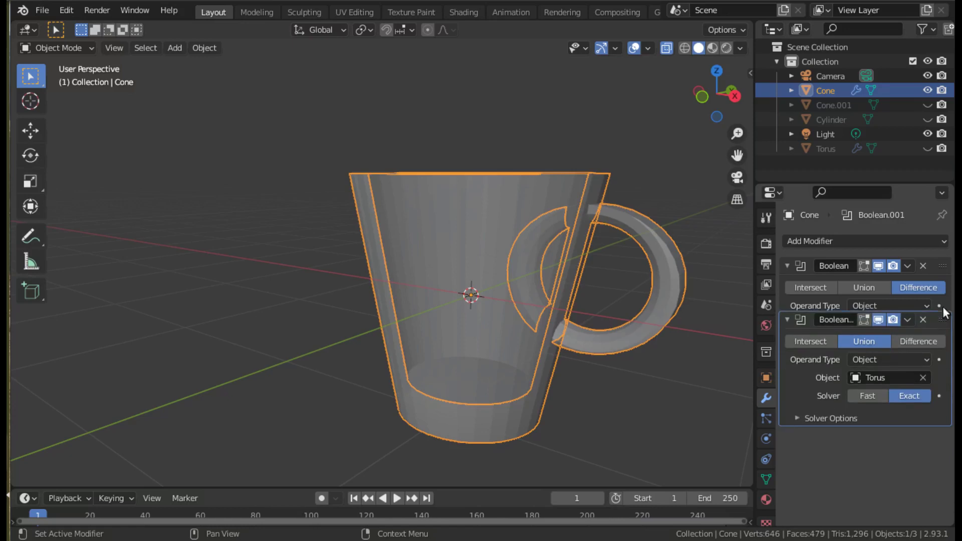
pyautogui.moveTo(941, 387); pyautogui.dragTo(941, 383)
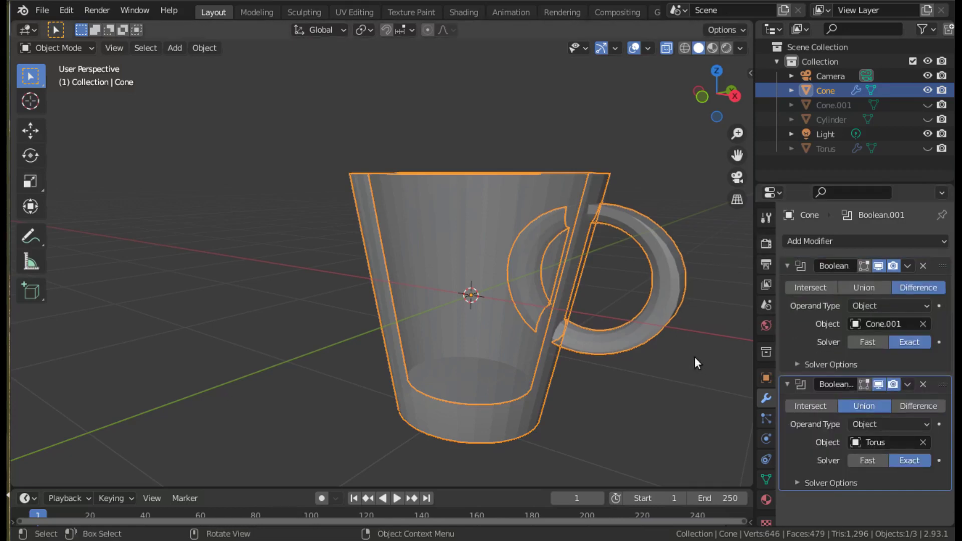
pyautogui.moveTo(638, 332)
pyautogui.mouseDown(button='middle')
pyautogui.moveTo(678, 402)
pyautogui.moveTo(639, 345)
pyautogui.moveTo(643, 329)
pyautogui.mouseUp(button='middle')
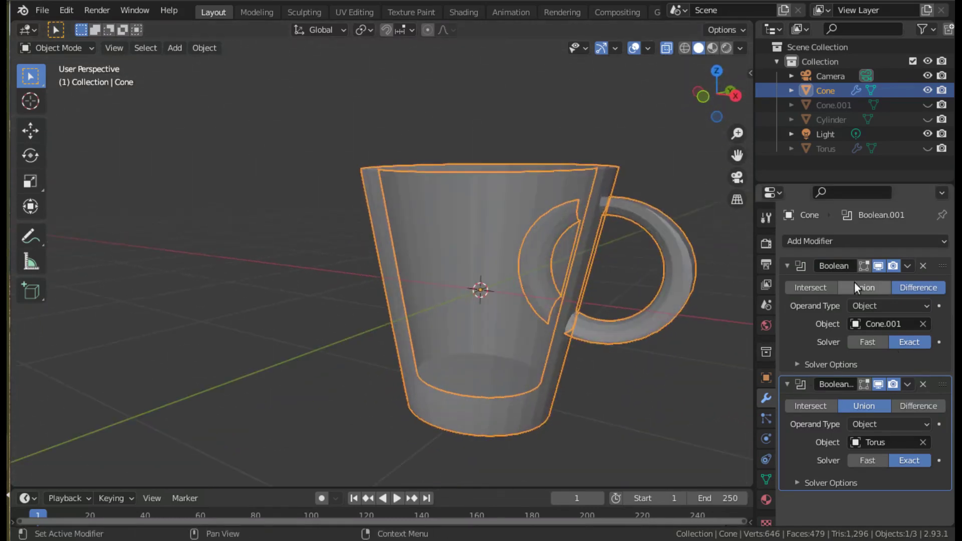
# Step: Unhide Cone.001, Cylinder and Torus, then move the Torus Union boolean above the Difference boolean
pyautogui.click(927, 104)
pyautogui.click(927, 119)
pyautogui.click(927, 148)
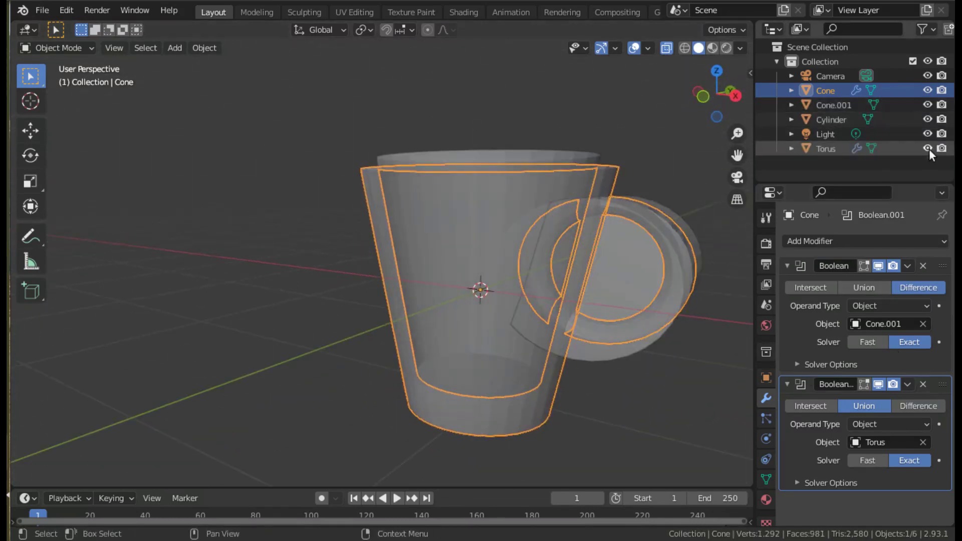
pyautogui.moveTo(678, 383)
pyautogui.mouseDown(button='middle')
pyautogui.moveTo(646, 386)
pyautogui.moveTo(663, 385)
pyautogui.mouseUp(button='middle')
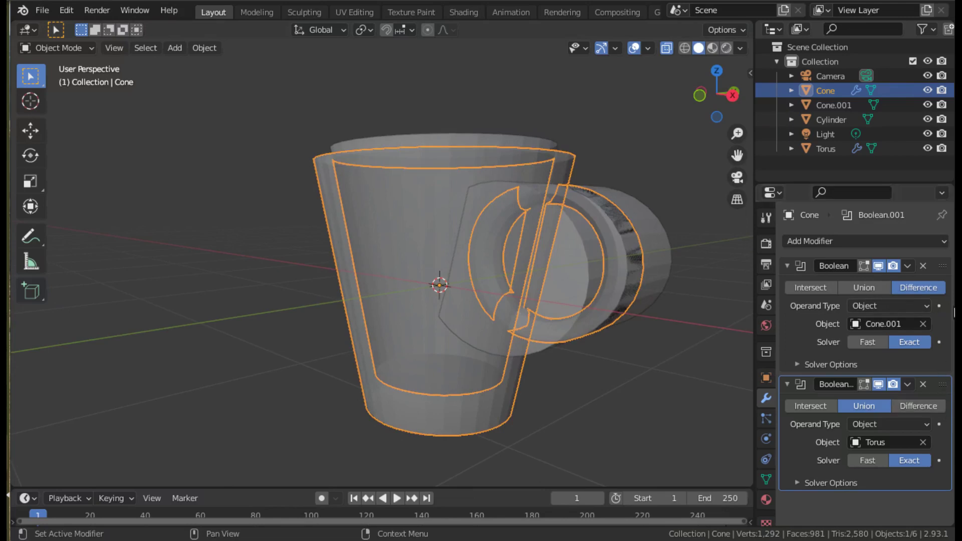
pyautogui.moveTo(942, 265); pyautogui.dragTo(952, 411)
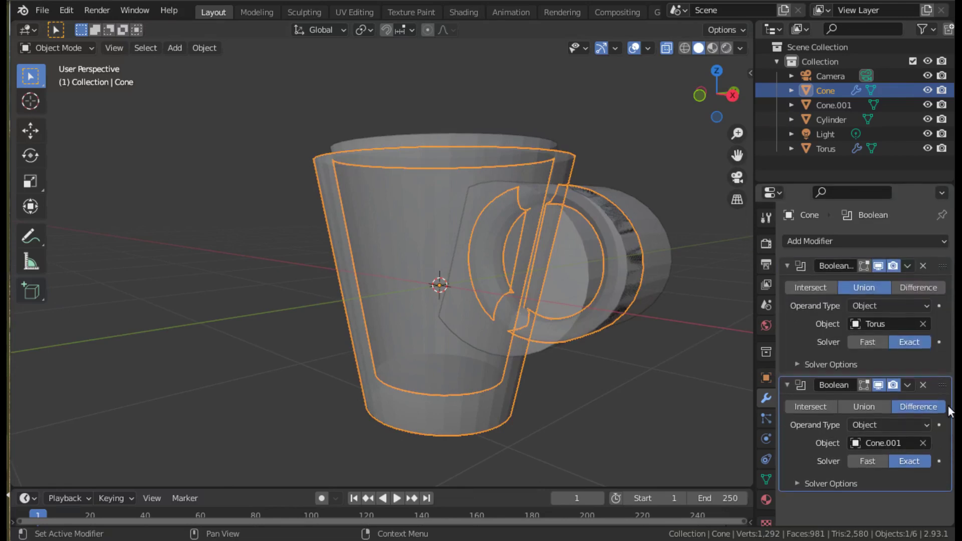
pyautogui.moveTo(683, 389); pyautogui.dragTo(690, 384, button='middle')
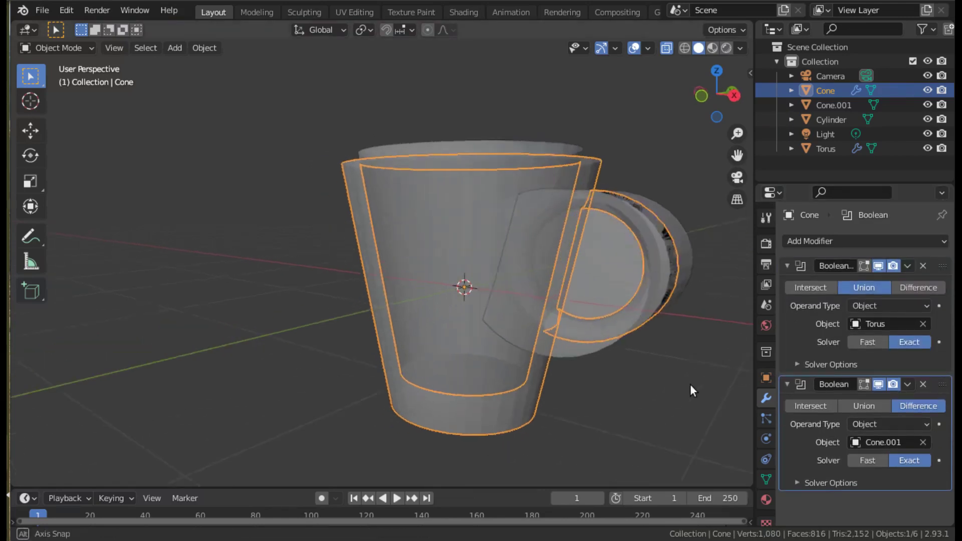
# Step: Hide Cone.001, Cylinder and Torus while keeping the Cone mug visible, then select the Torus
pyautogui.click(928, 90)
pyautogui.click(928, 104)
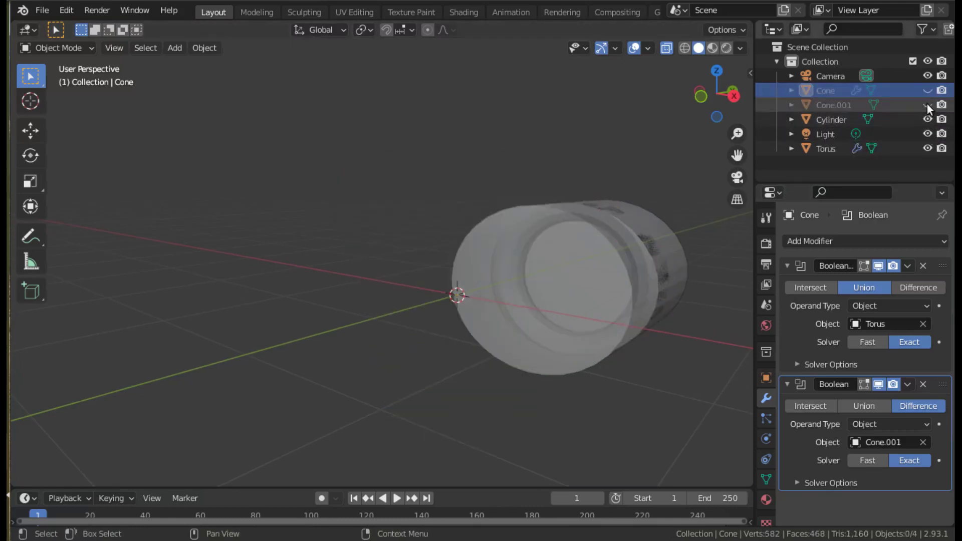
pyautogui.click(928, 119)
pyautogui.click(928, 148)
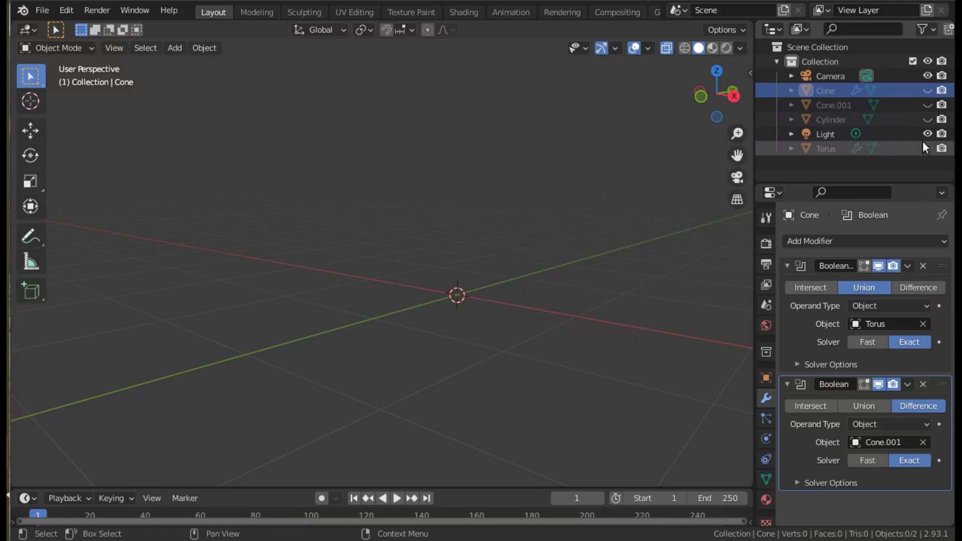
pyautogui.click(927, 90)
pyautogui.moveTo(591, 326)
pyautogui.mouseDown(button='middle')
pyautogui.moveTo(609, 387)
pyautogui.moveTo(589, 324)
pyautogui.mouseUp(button='middle')
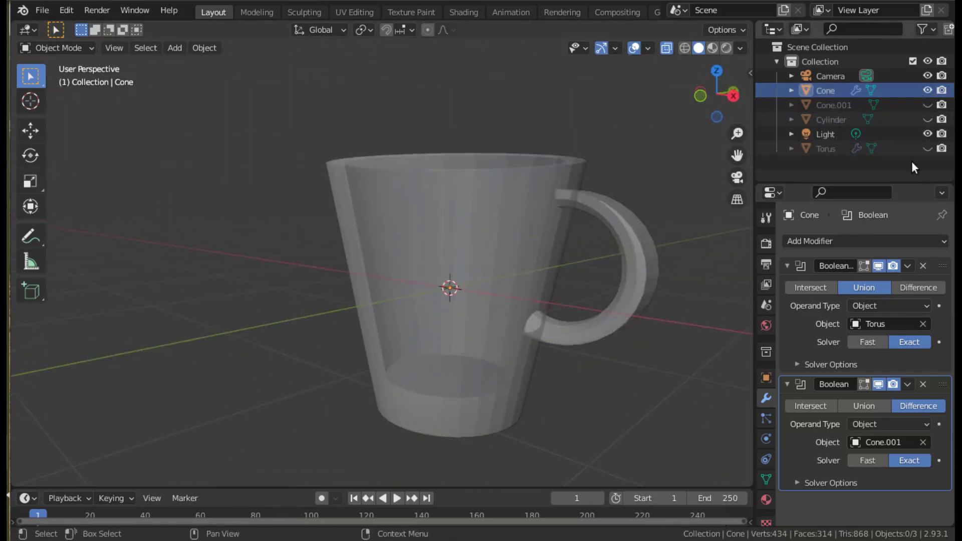
pyautogui.click(819, 149)
# Step: Apply the Torus's trimming Boolean modifier and press X on the Torus
pyautogui.click(907, 266)
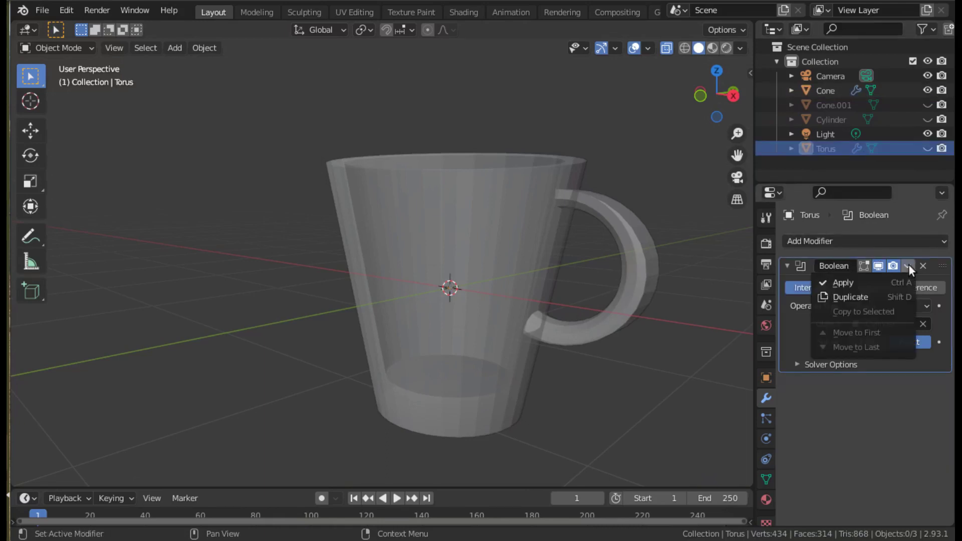
pyautogui.click(871, 282)
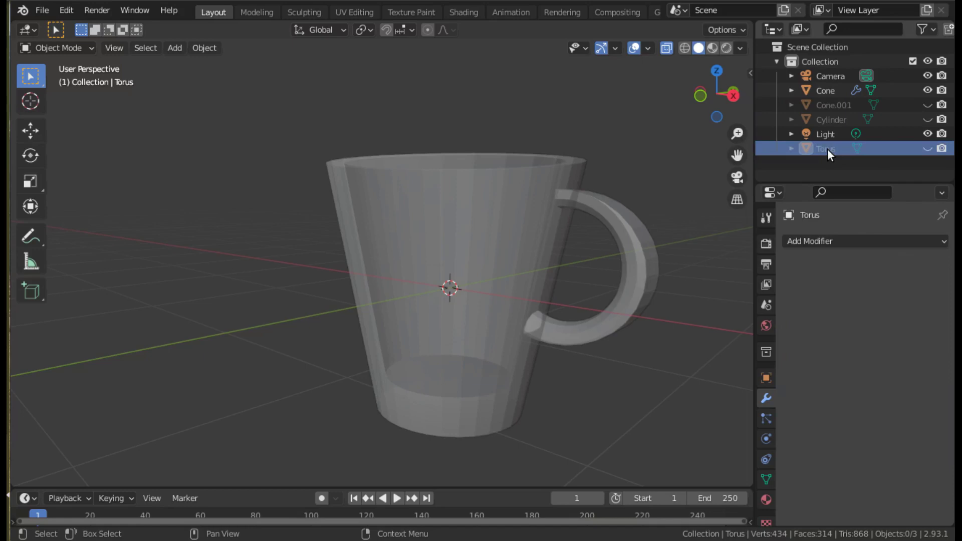
pyautogui.press('x')
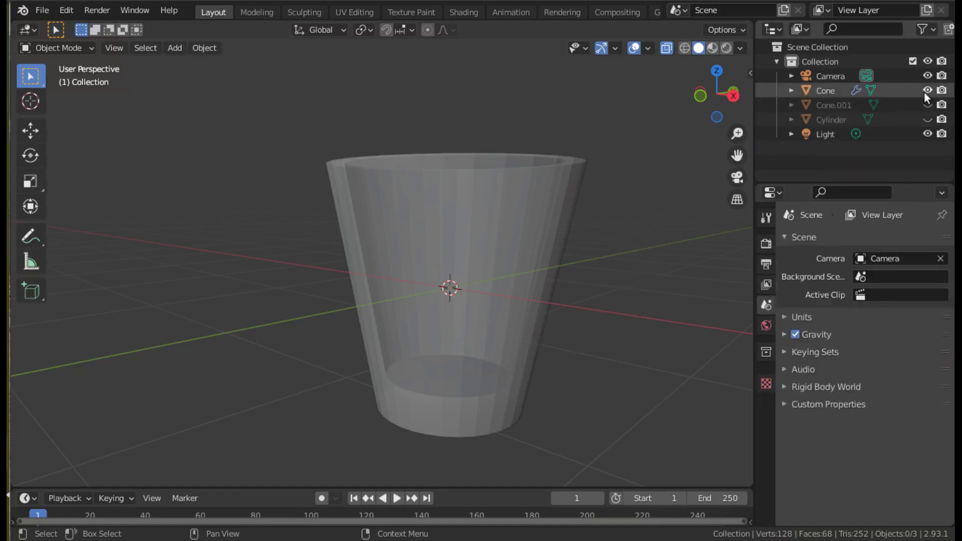
# Step: Select the cup and attempt to apply its first Boolean modifier
pyautogui.click(823, 90)
pyautogui.click(906, 265)
pyautogui.click(859, 282)
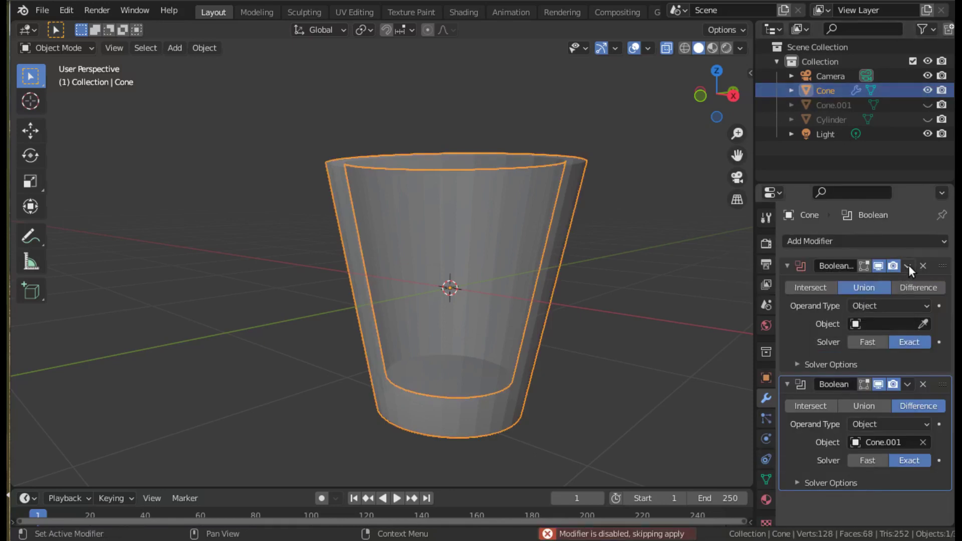
pyautogui.click(908, 265)
pyautogui.click(829, 282)
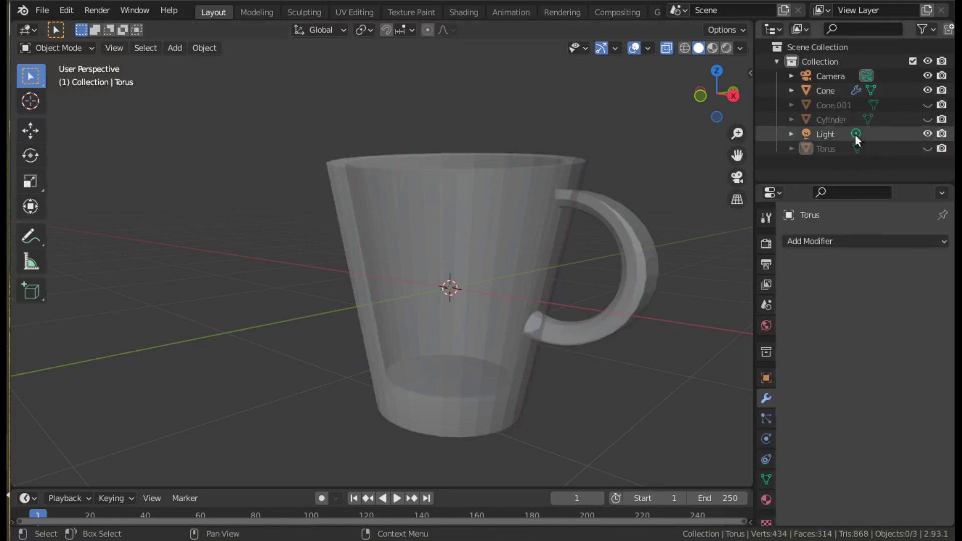
# Step: Apply the cup's handle Union boolean, then its hollowing Difference boolean
pyautogui.click(824, 89)
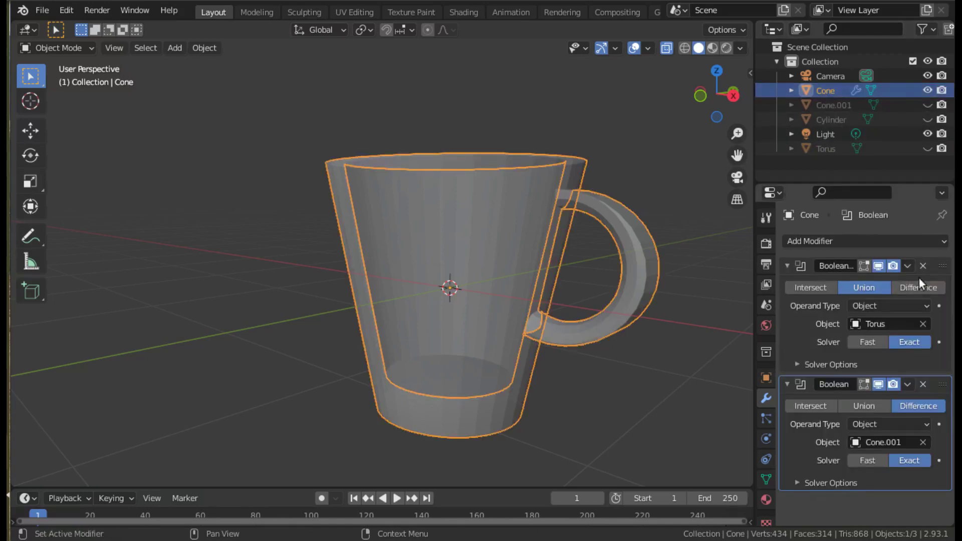
pyautogui.click(907, 266)
pyautogui.click(850, 281)
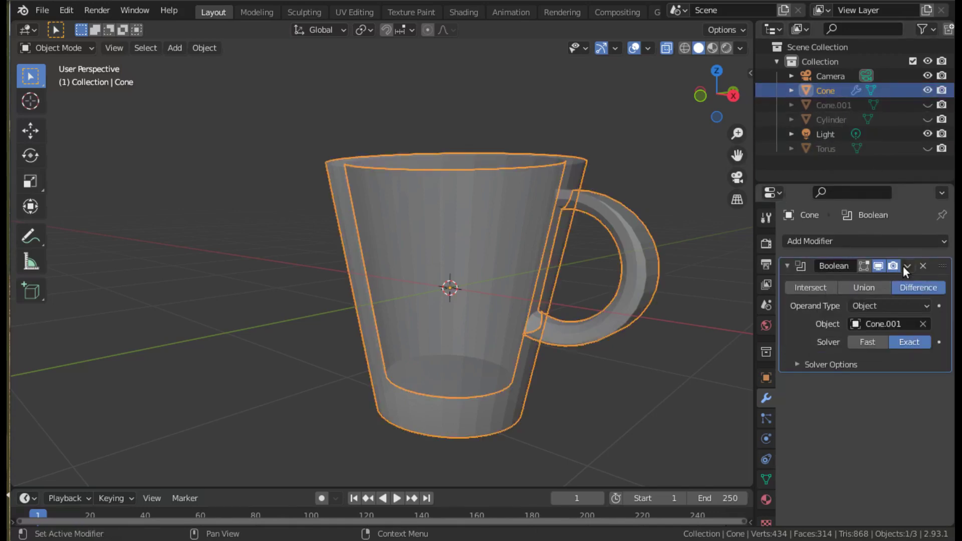
pyautogui.click(906, 265)
pyautogui.click(848, 280)
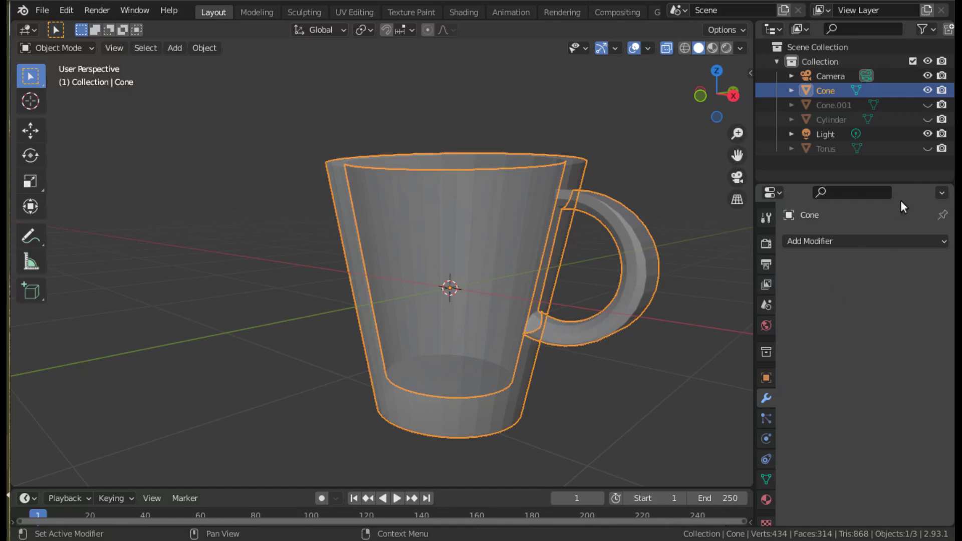
# Step: Unhide the Torus, select it and delete it
pyautogui.click(926, 148)
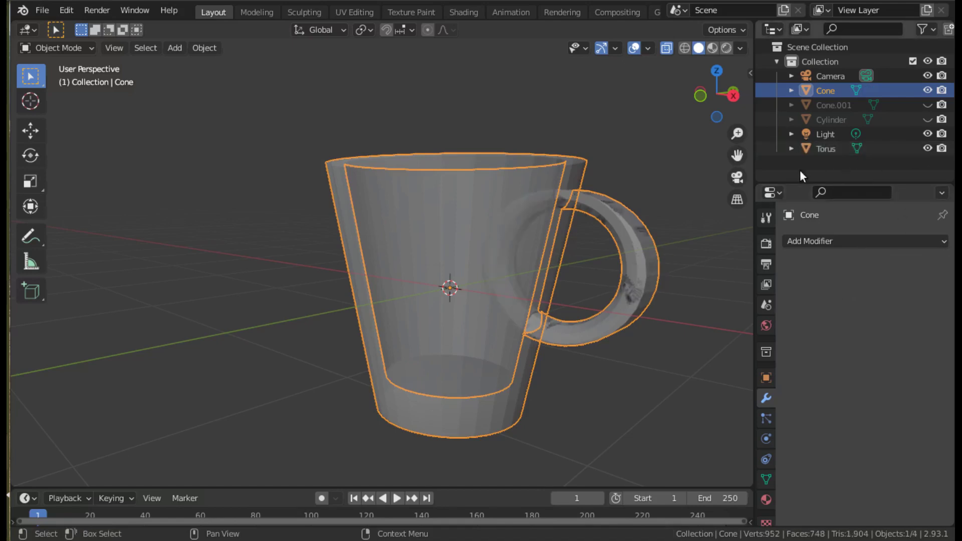
pyautogui.click(834, 148)
pyautogui.press('Delete')
# Step: Unhide the leftover Cylinder, select it in the viewport and delete it
pyautogui.click(834, 119)
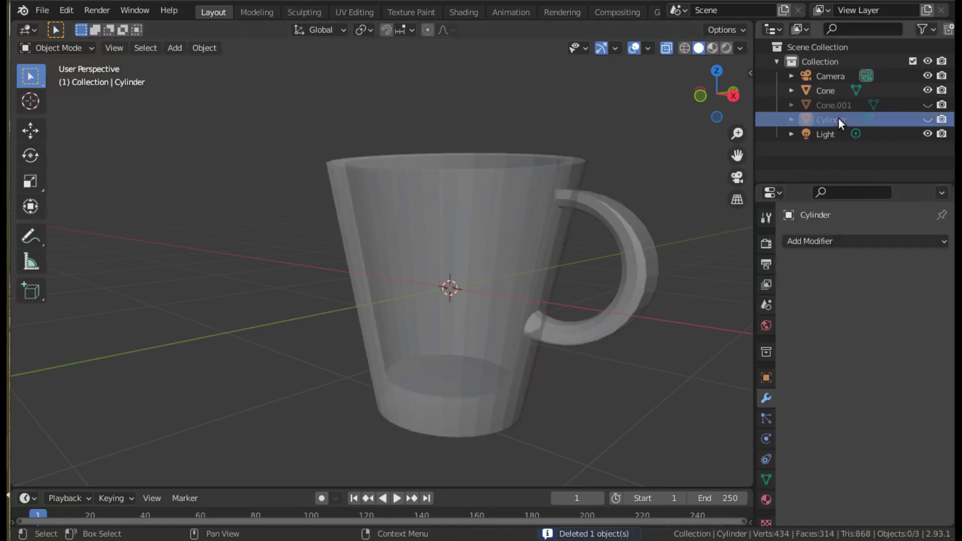
pyautogui.click(926, 119)
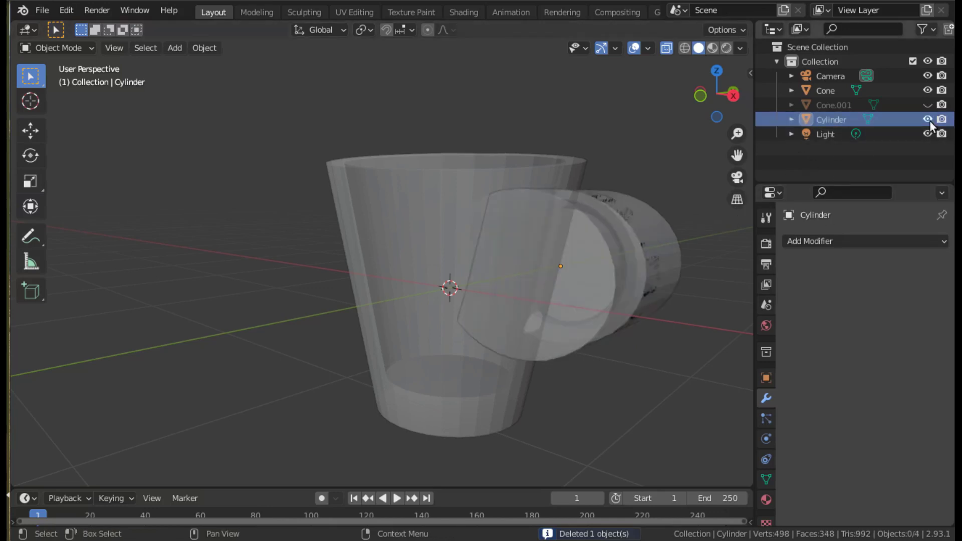
pyautogui.click(656, 236)
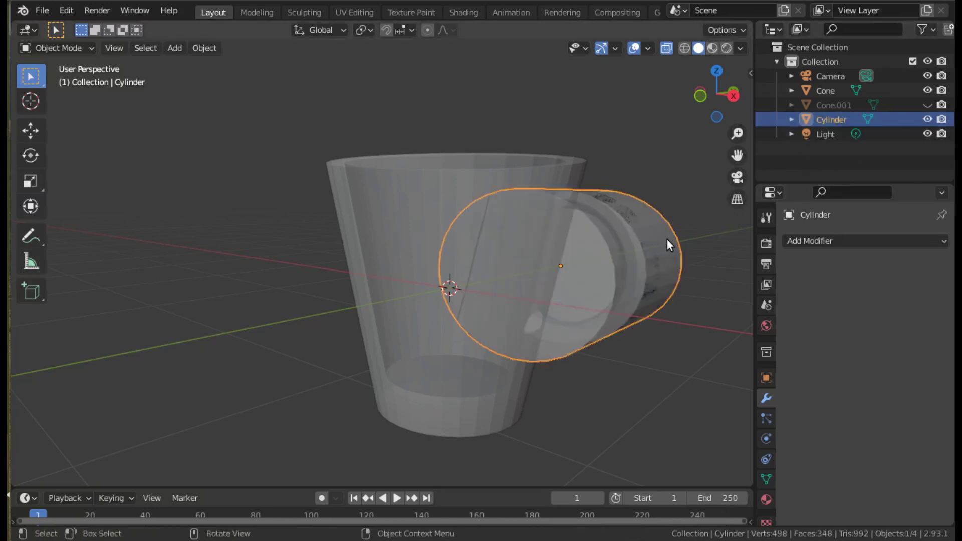
pyautogui.press('Delete')
# Step: Unhide the Cone.001 cutter and select it inside the mug
pyautogui.click(829, 106)
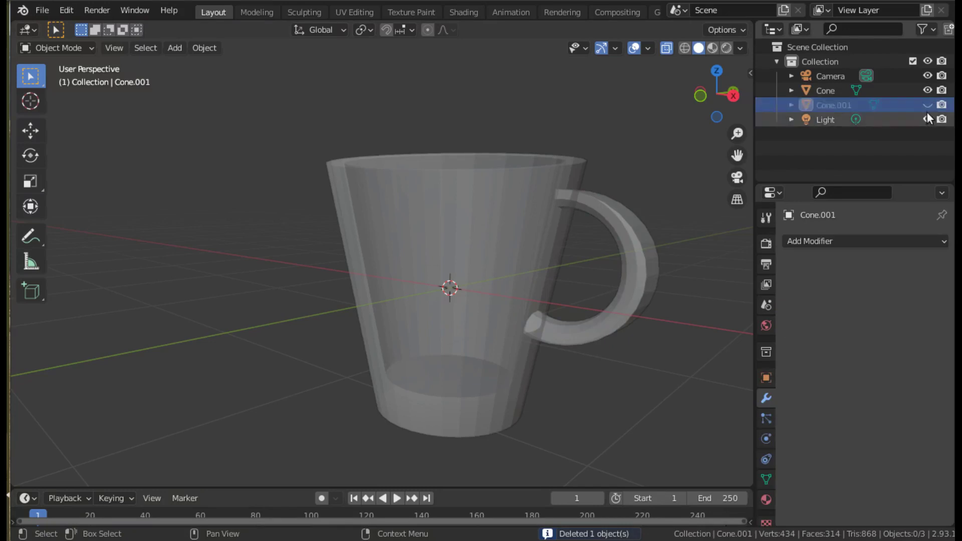
pyautogui.click(928, 105)
pyautogui.click(539, 146)
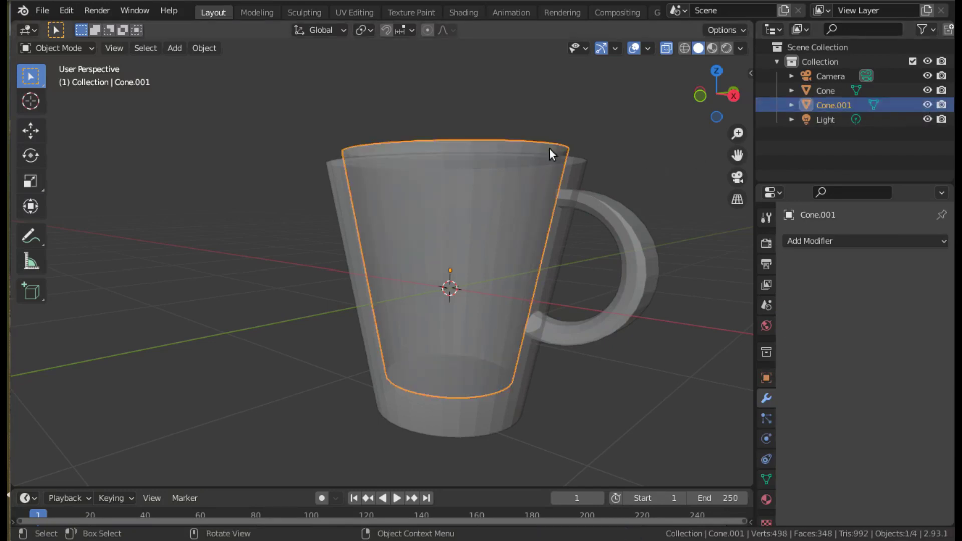